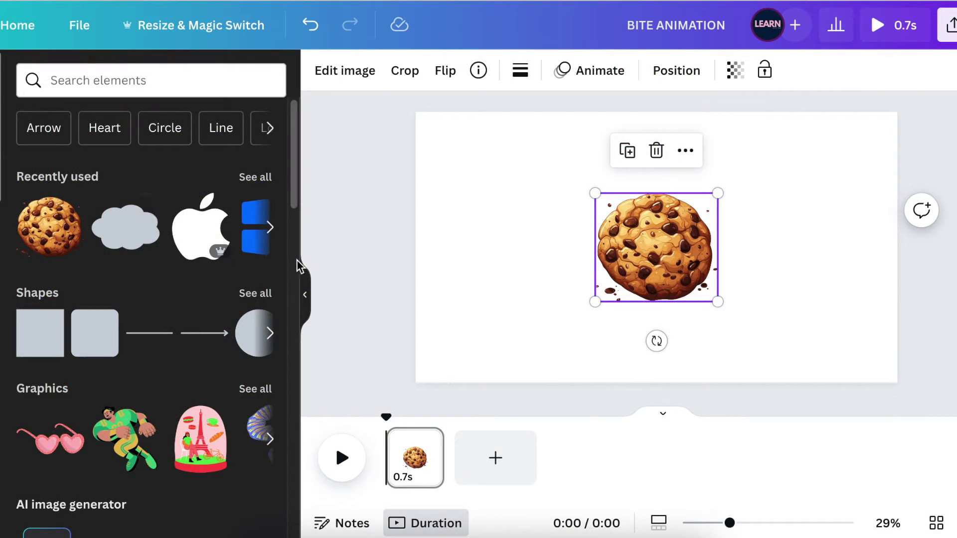
Enlarge the chocolate chip cookie and align it to the first page's centre guides.
drag(594, 302, 507, 352)
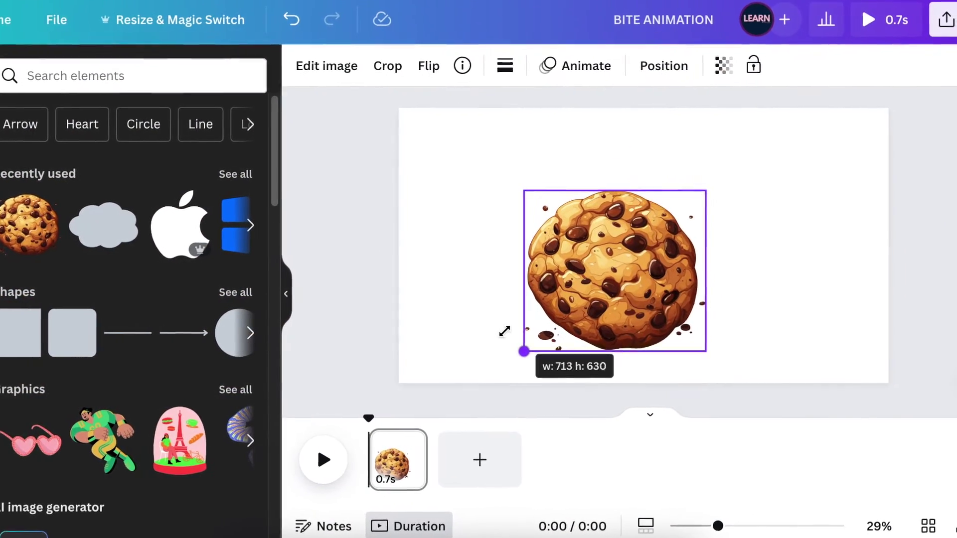
click(441, 288)
drag(590, 280, 569, 253)
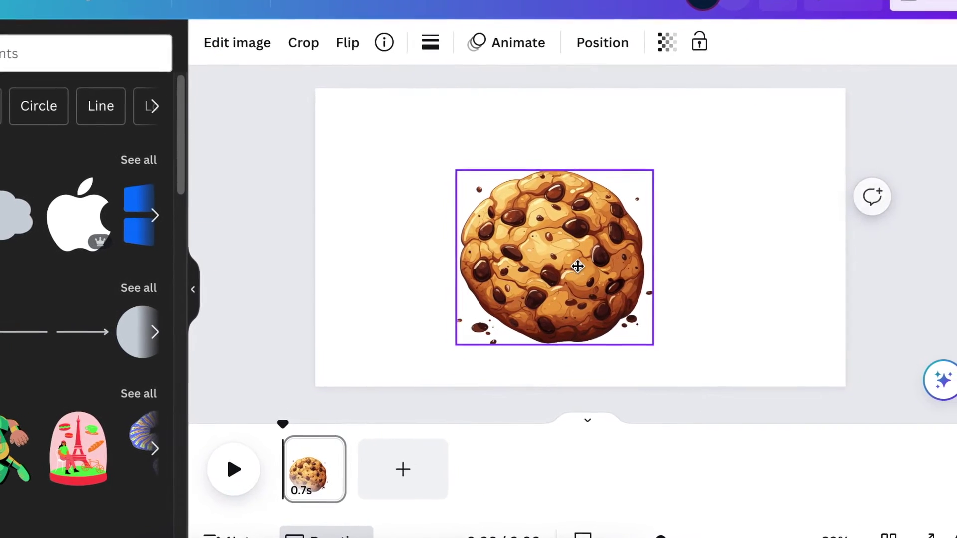
drag(569, 253, 509, 251)
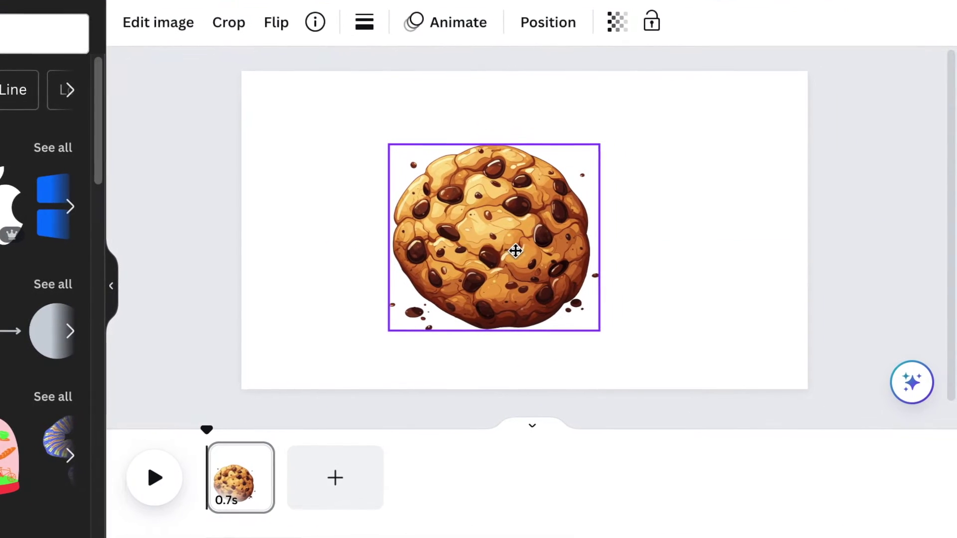
click(511, 256)
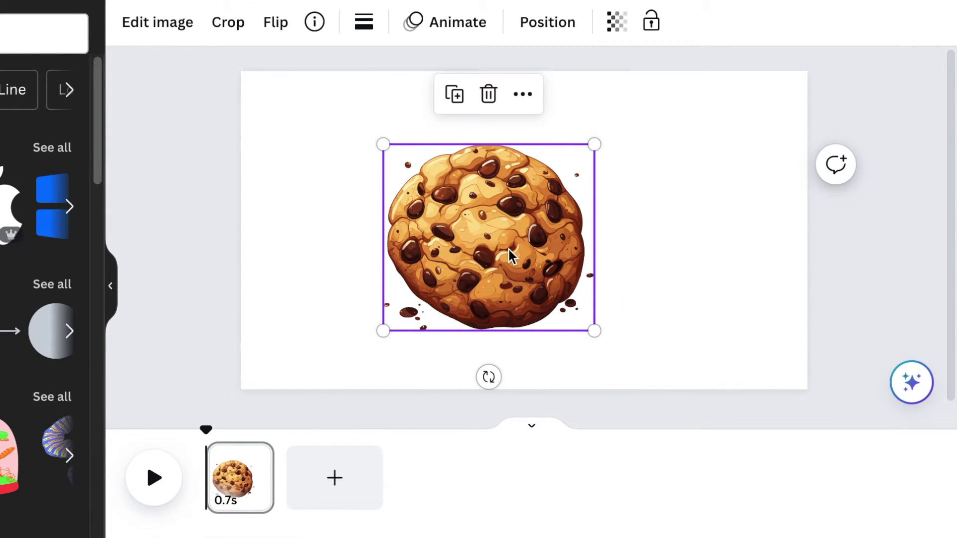
click(674, 313)
drag(489, 252, 524, 235)
click(319, 160)
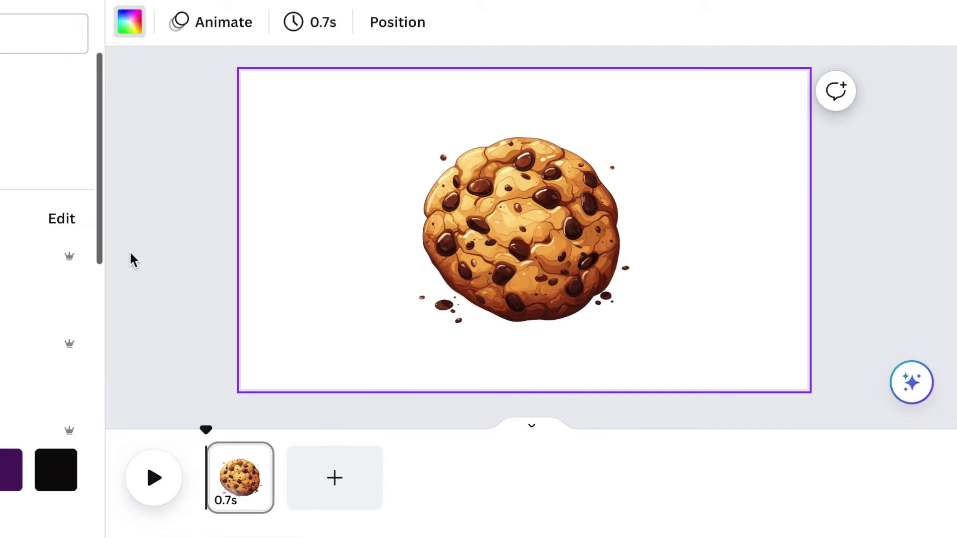
Pick the orange swatch from the colour panel as the page background.
scroll(7, 281, down, 3)
scroll(9, 342, down, 3)
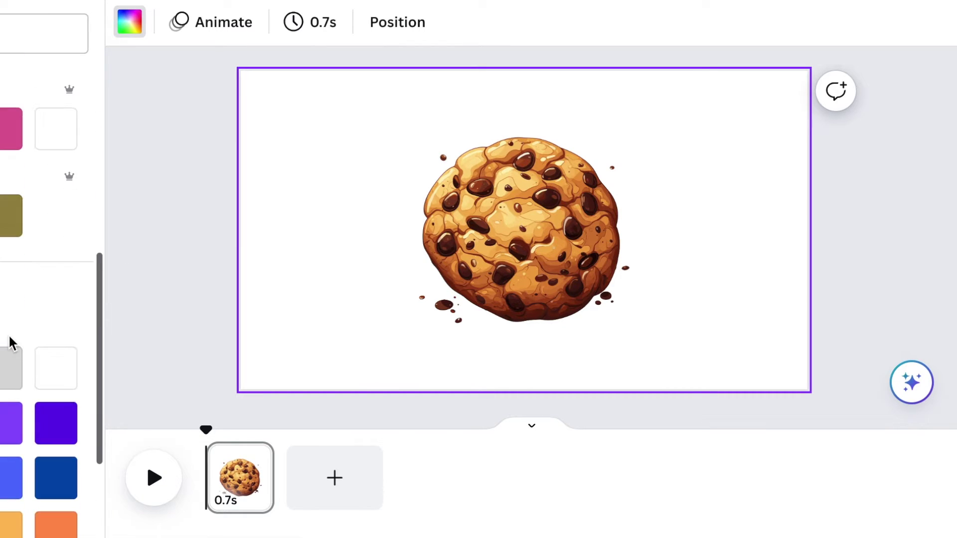
scroll(9, 338, down, 3)
scroll(9, 338, down, 2)
click(11, 279)
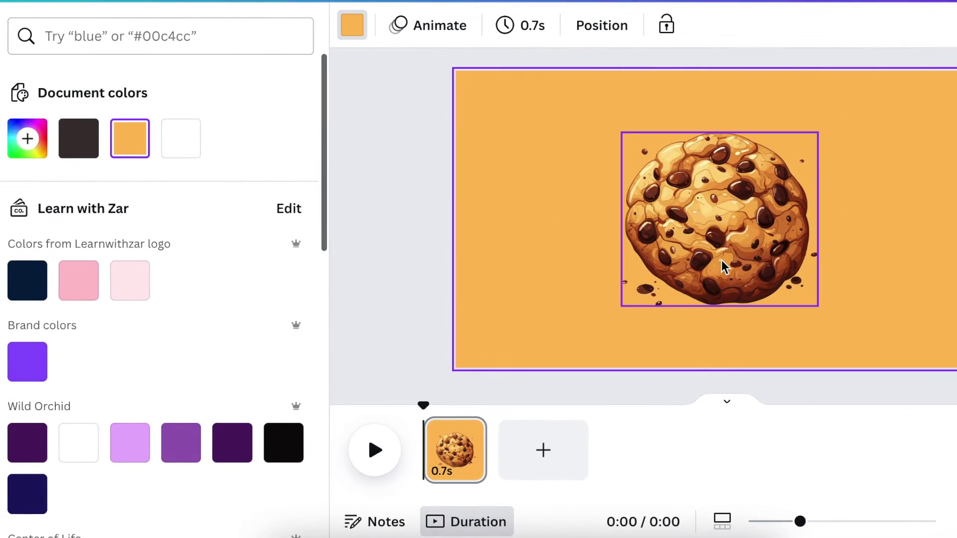
Apply the Rotate motion effect to the cookie with a reduced speed.
click(724, 265)
click(653, 25)
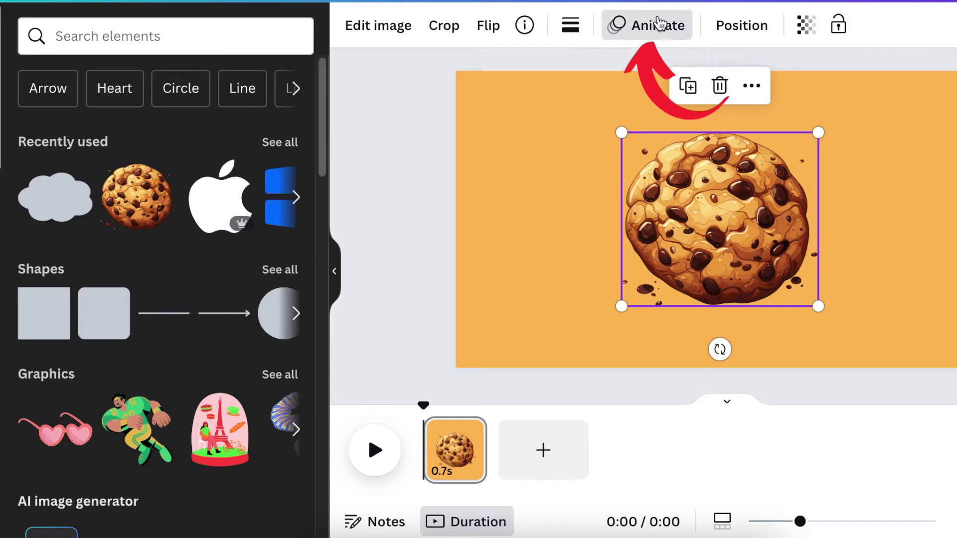
drag(324, 117, 328, 496)
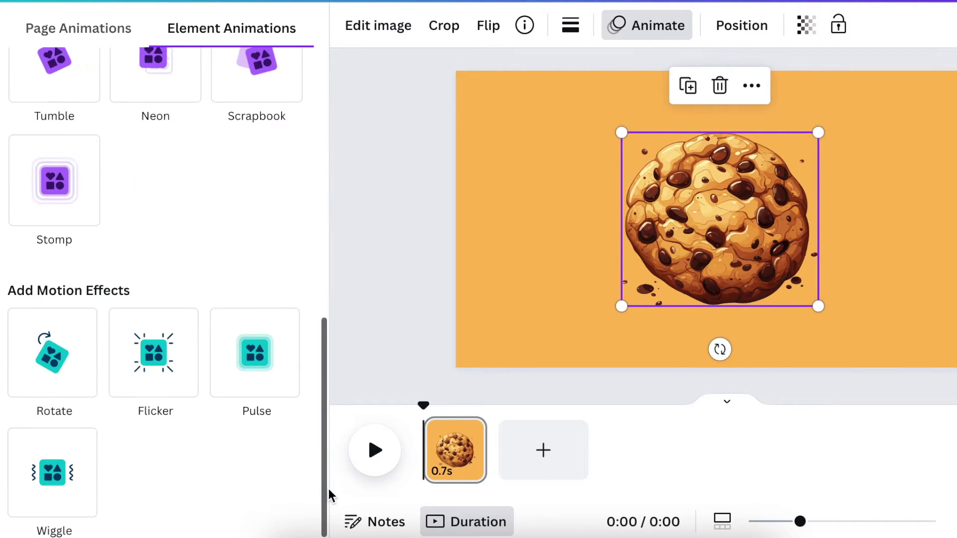
click(59, 373)
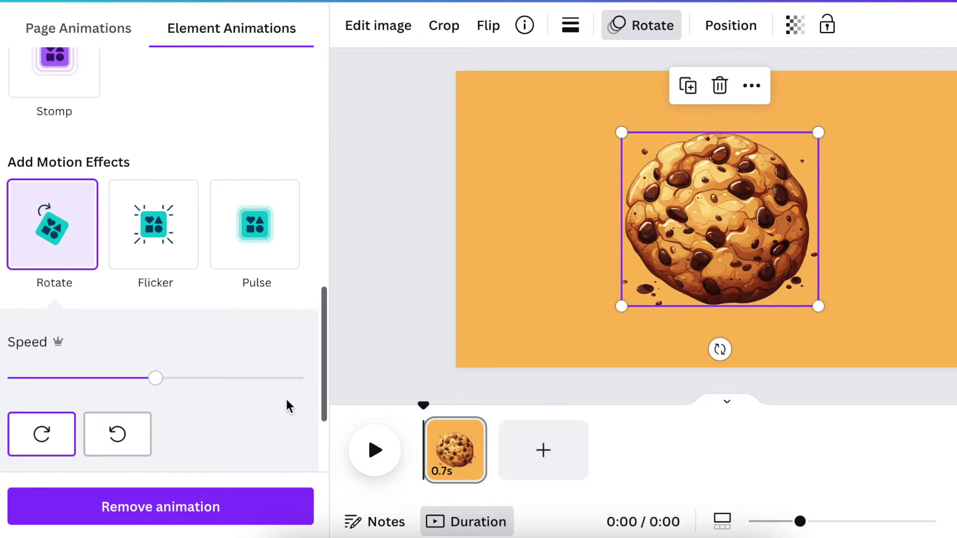
click(61, 441)
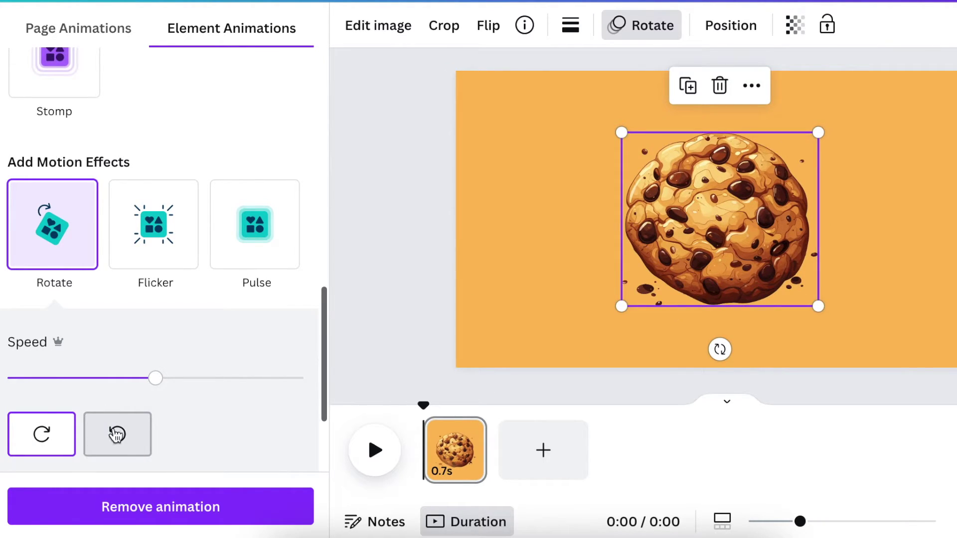
click(75, 381)
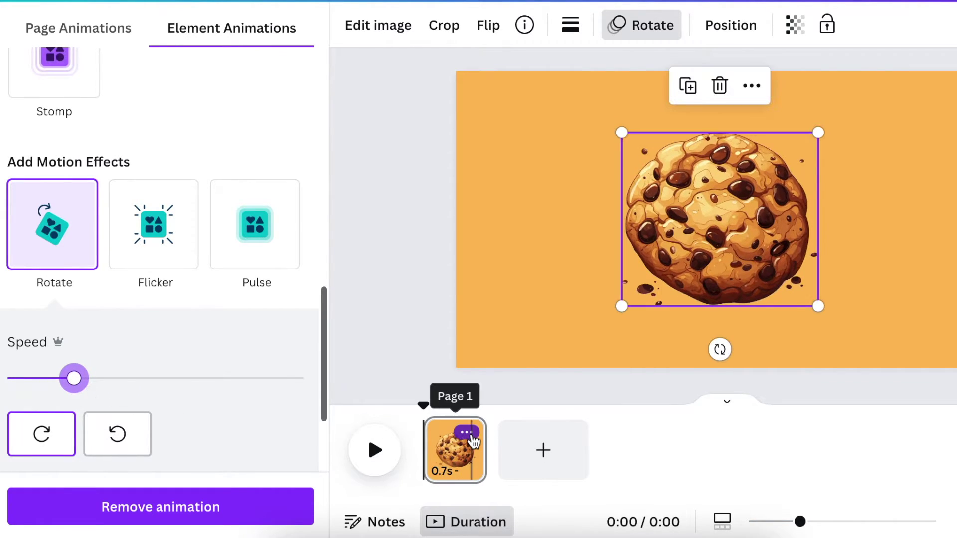
click(465, 433)
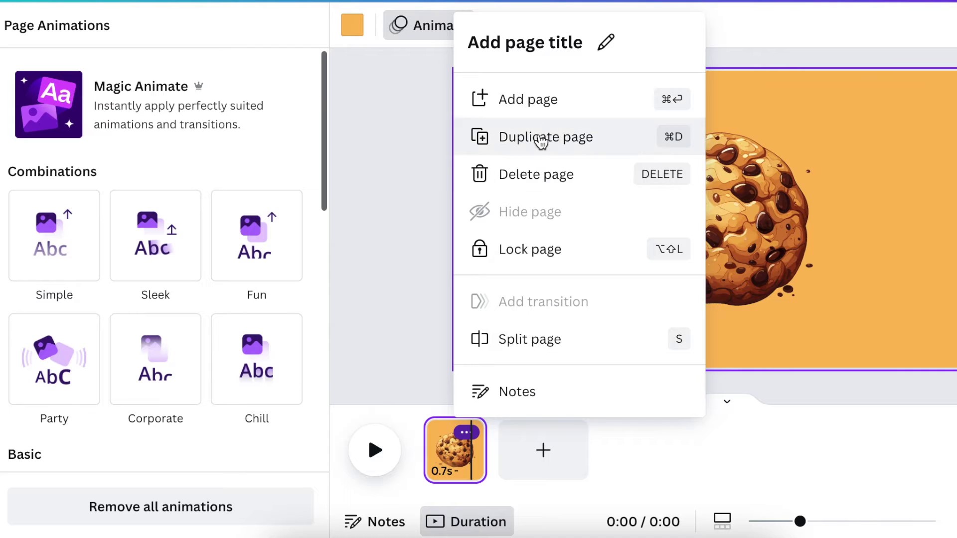
Duplicate the first page and tilt the cookie about 17 degrees.
click(541, 141)
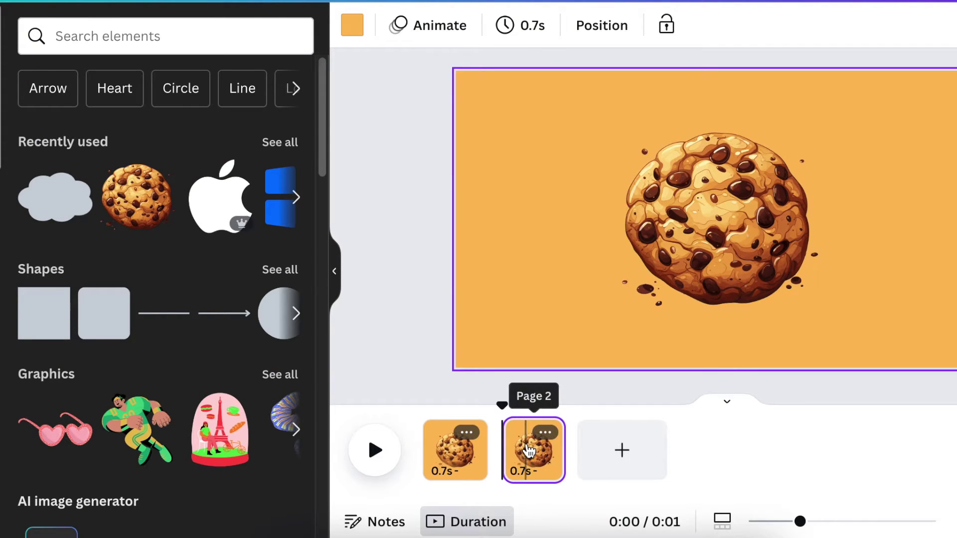
click(729, 293)
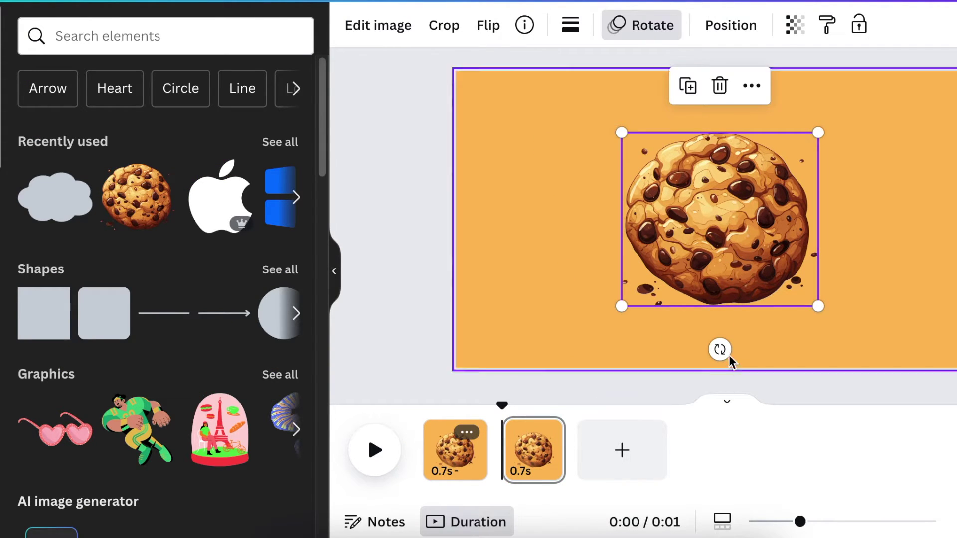
drag(729, 357, 668, 357)
click(668, 360)
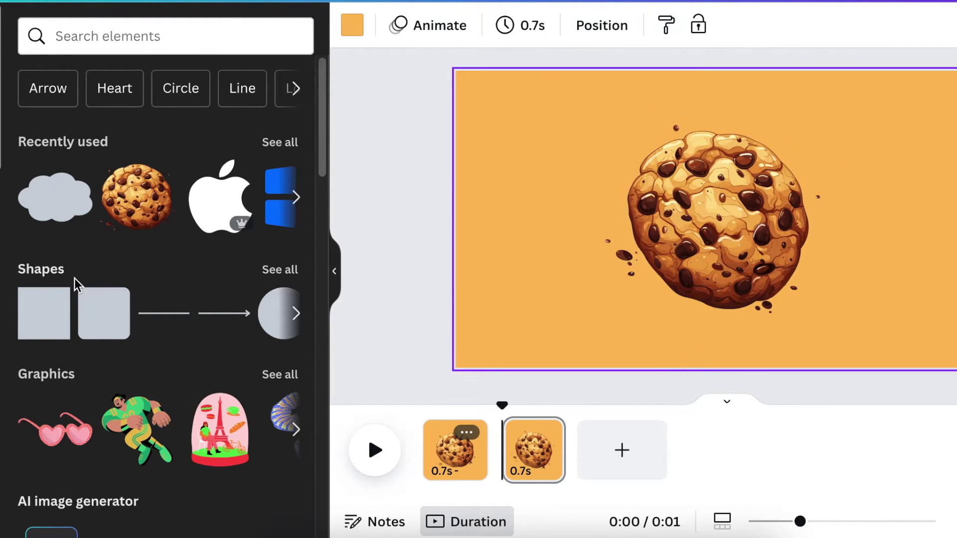
Enlarge a cloud shape, tilt it 15 degrees over the cookie's upper edge, and colour it orange.
click(269, 271)
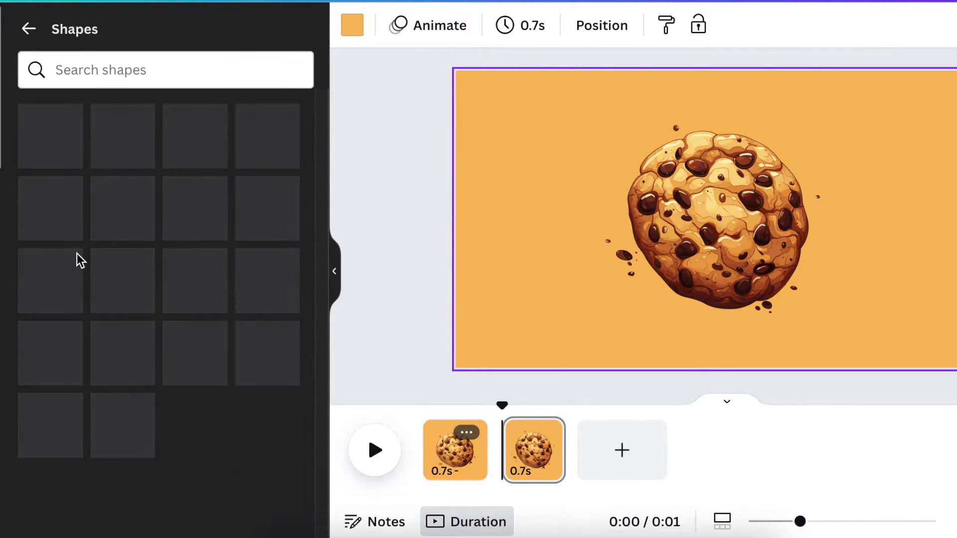
scroll(135, 438, down, 3)
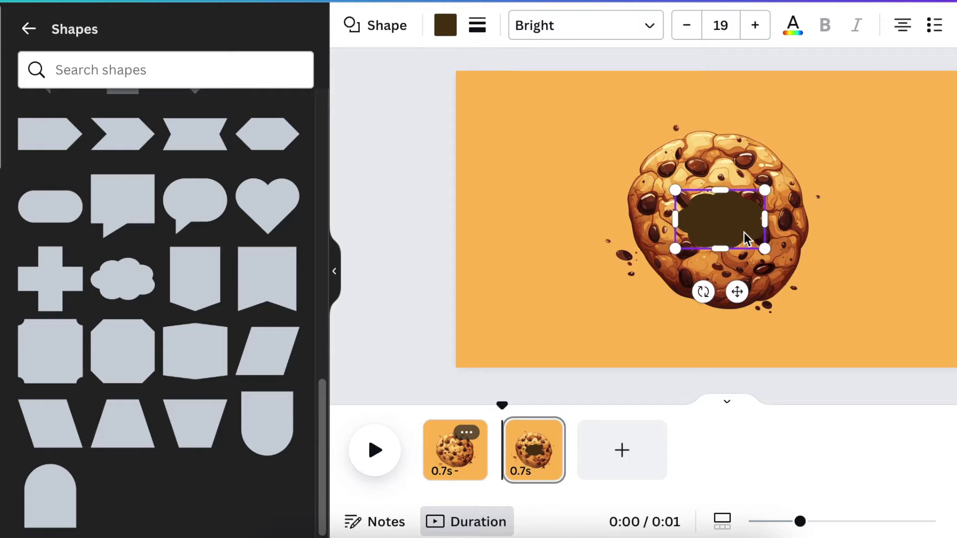
drag(767, 250, 837, 297)
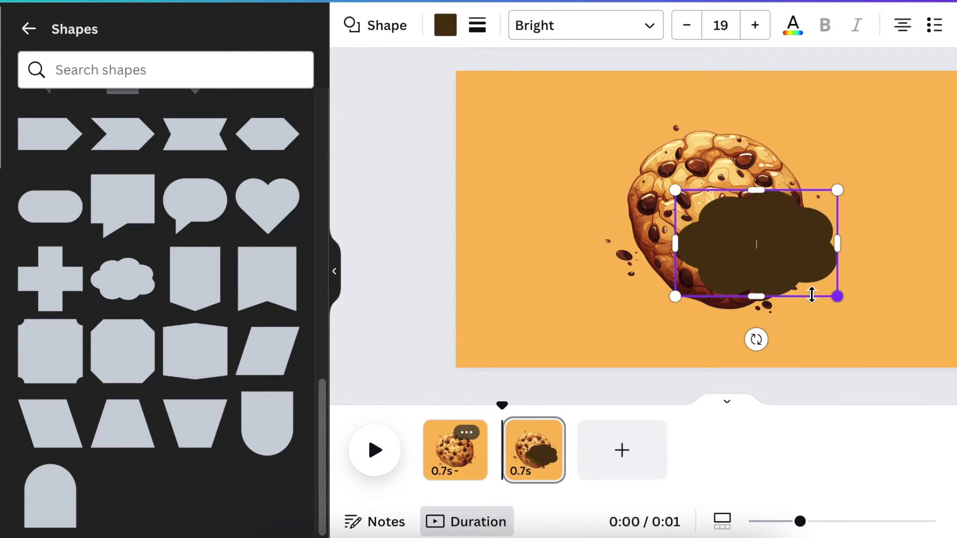
drag(787, 270, 798, 208)
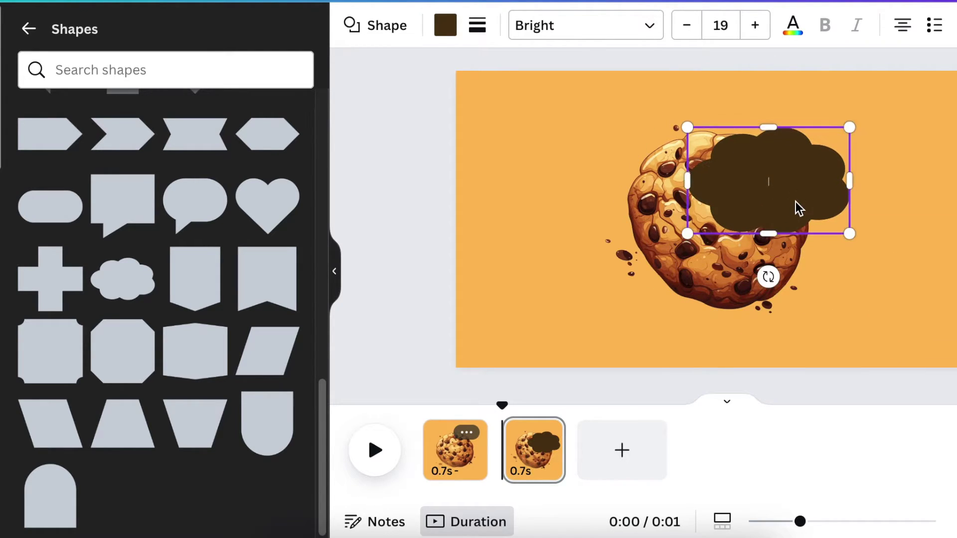
mouse_move(768, 277)
mouse_down()
mouse_move(726, 310)
mouse_move(726, 299)
mouse_up()
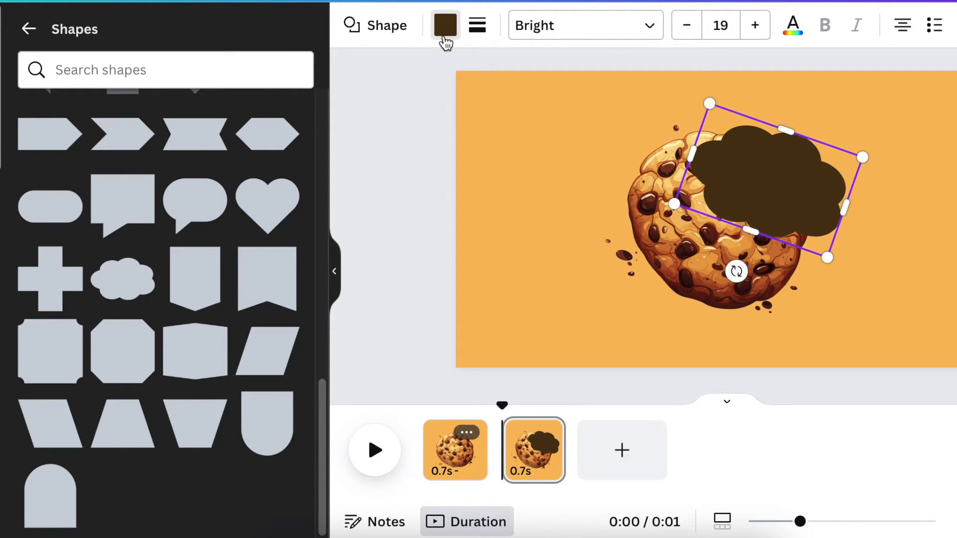
click(445, 25)
click(185, 145)
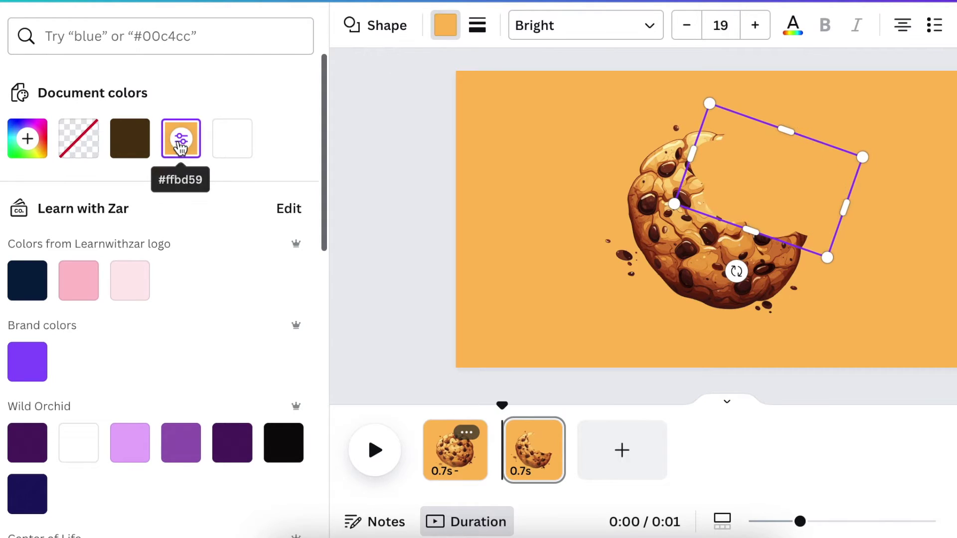
click(570, 288)
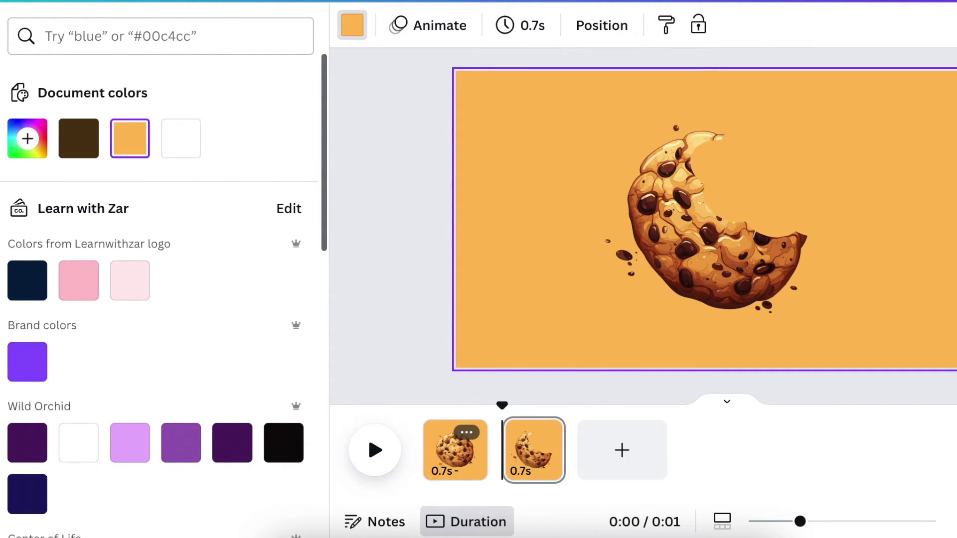
Group the cookie with the cloud shape and give the group a Rotate effect.
drag(860, 349, 664, 317)
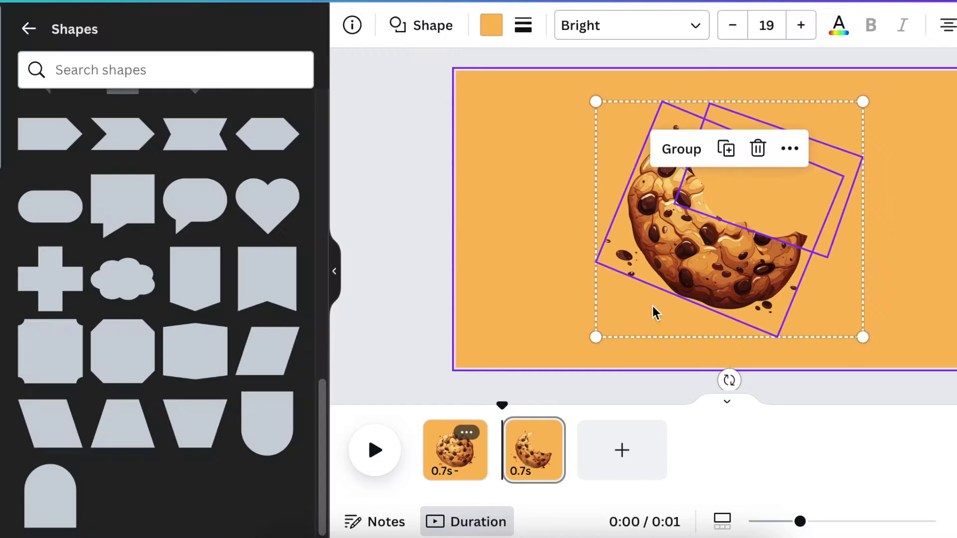
click(681, 149)
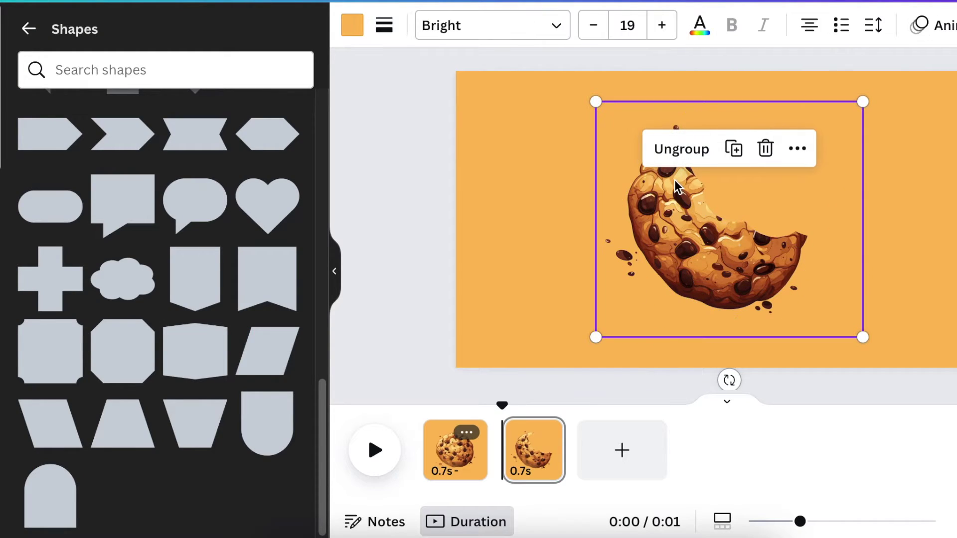
click(947, 26)
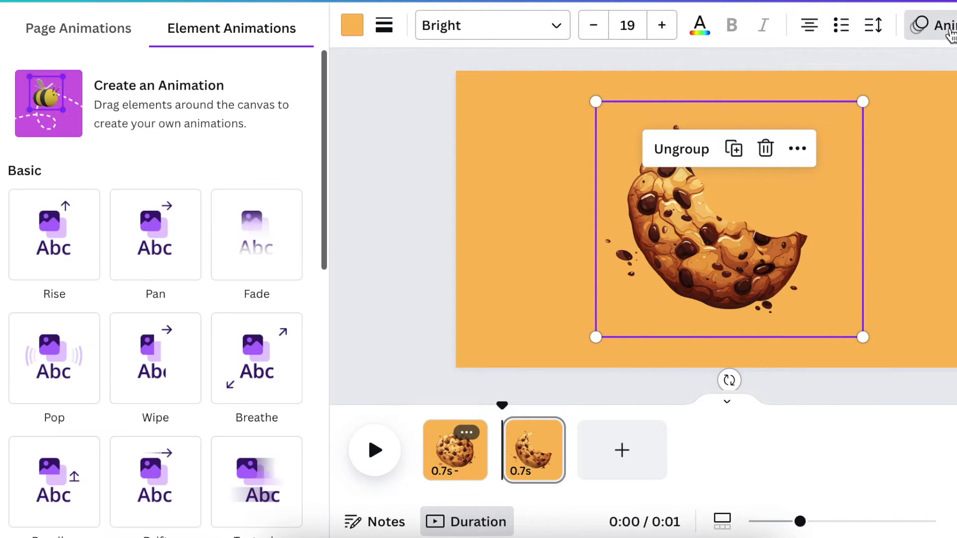
drag(325, 122, 325, 398)
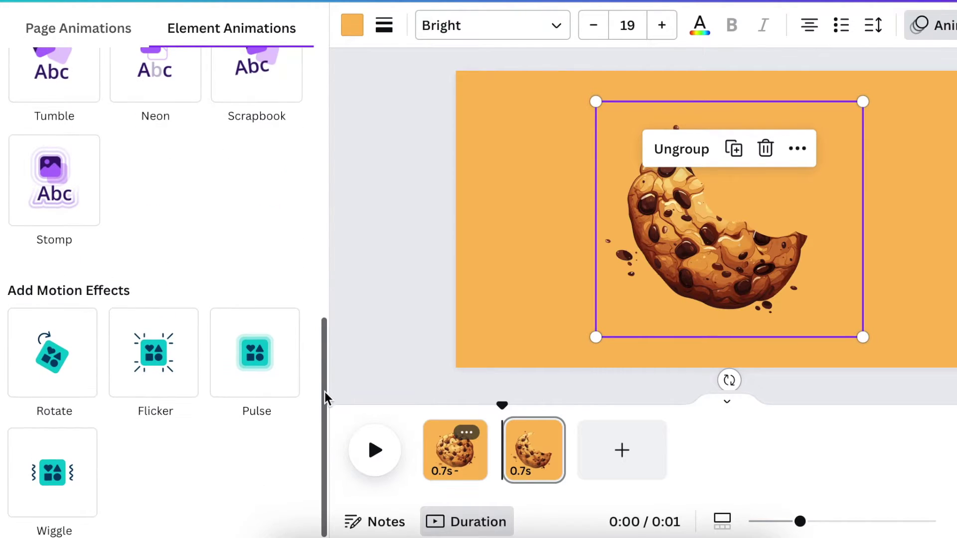
click(54, 369)
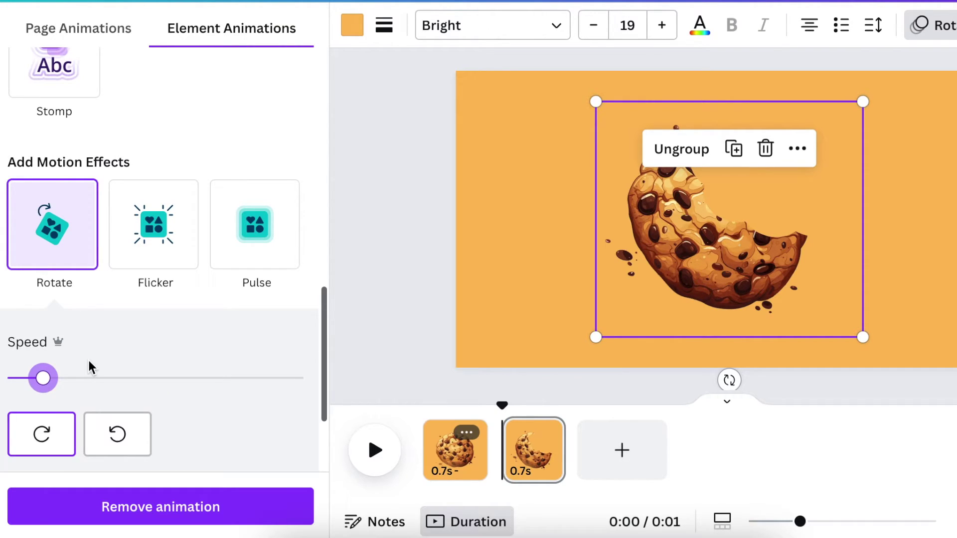
Play the two-page video back from the beginning.
drag(502, 405, 394, 409)
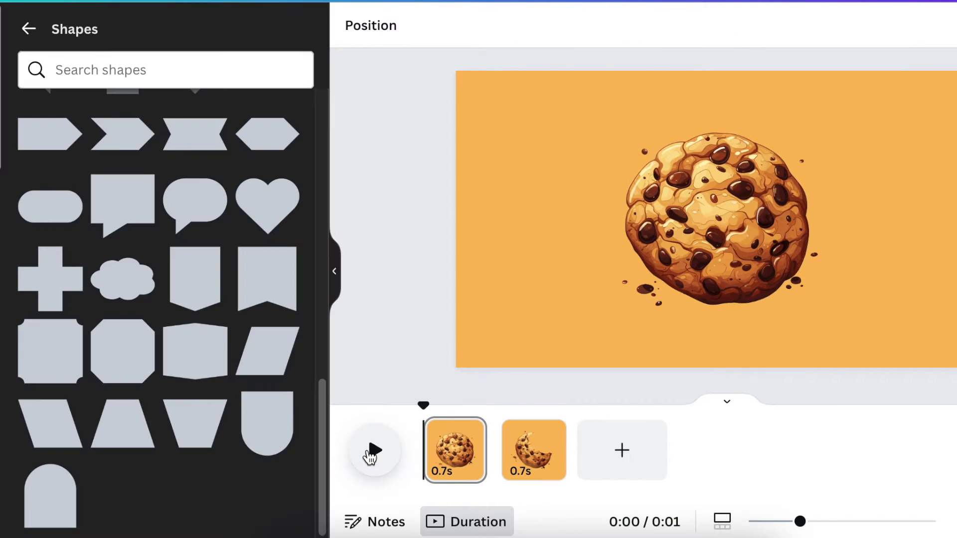
click(371, 451)
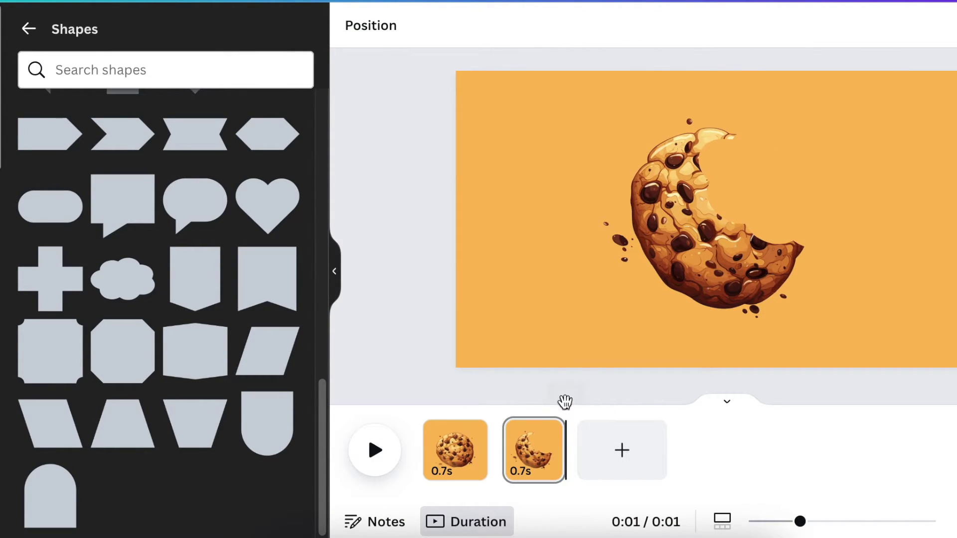
click(548, 435)
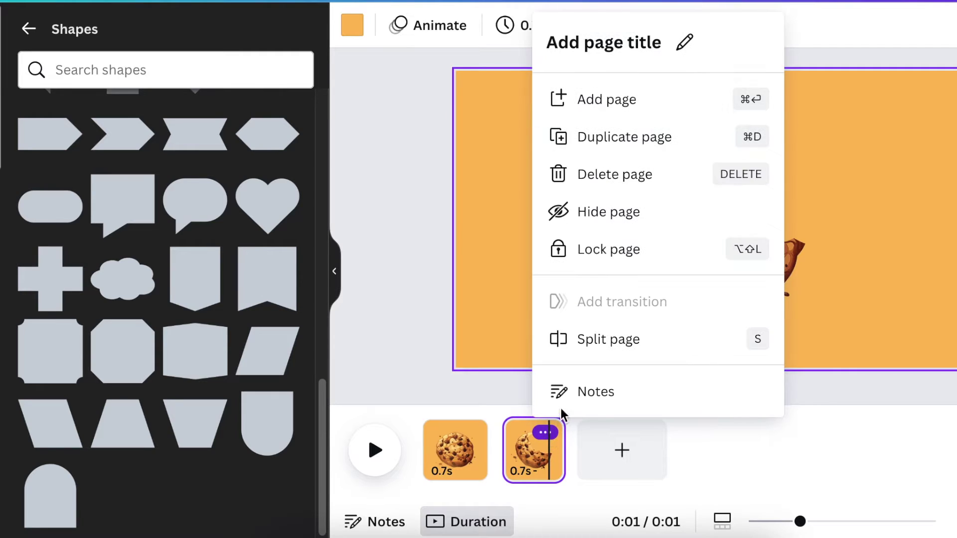
Duplicate page 2 as page 3 and rotate the cookie group slightly.
click(639, 138)
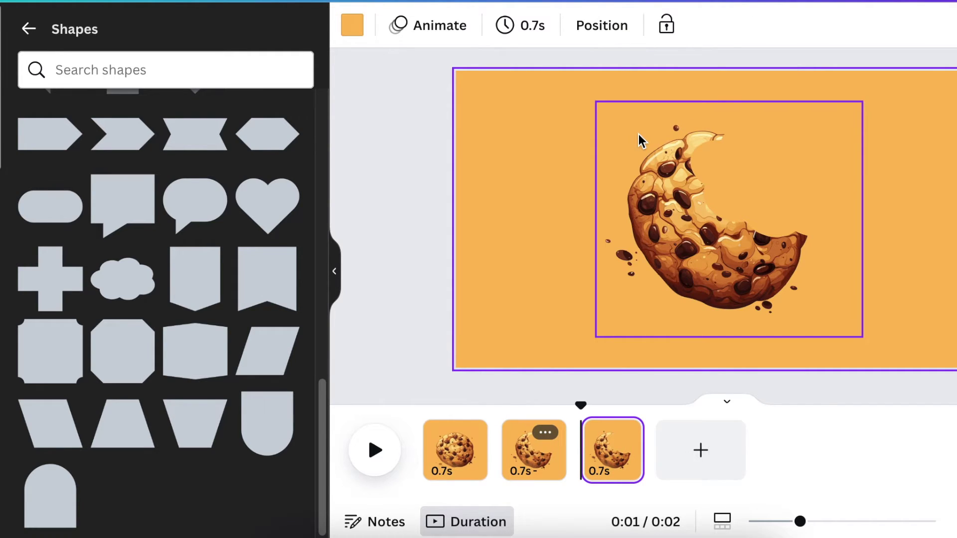
click(773, 333)
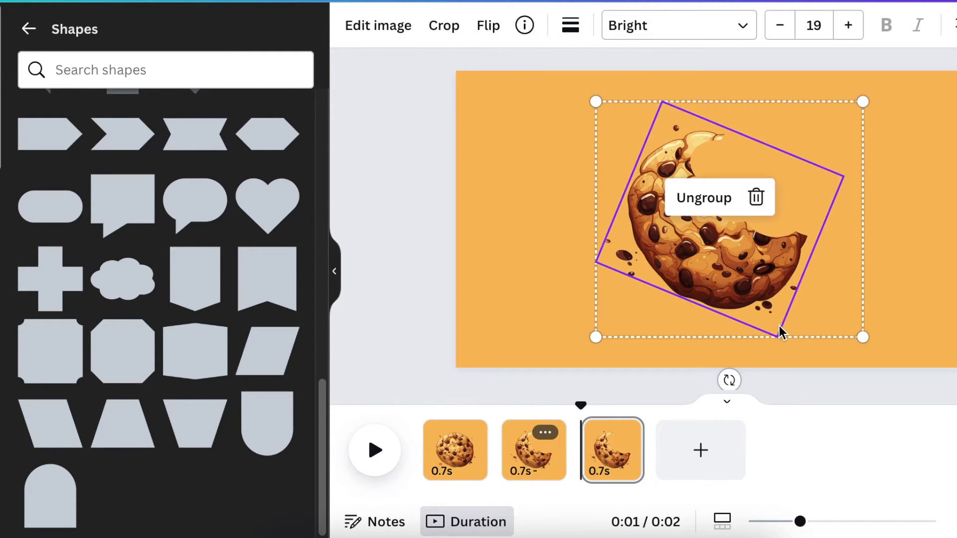
click(882, 332)
click(820, 322)
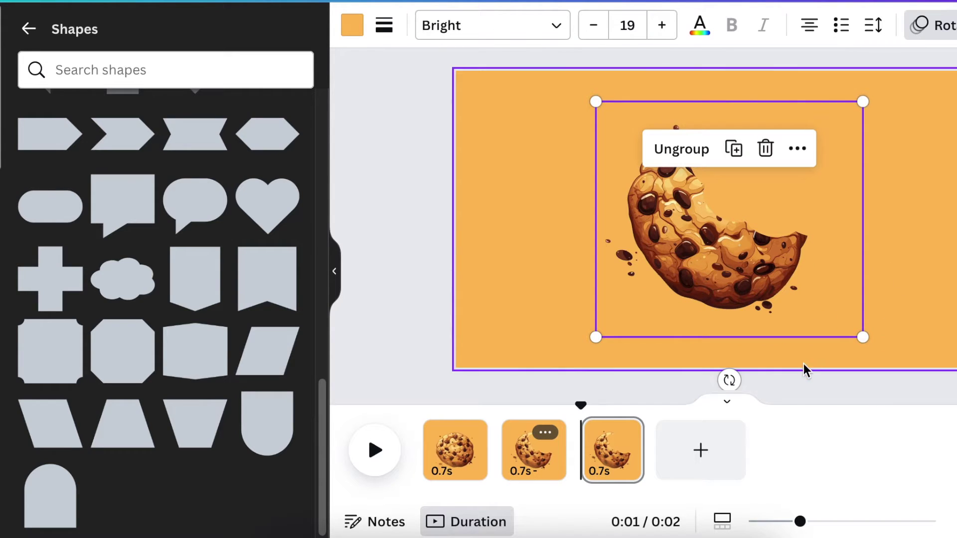
drag(729, 381, 659, 364)
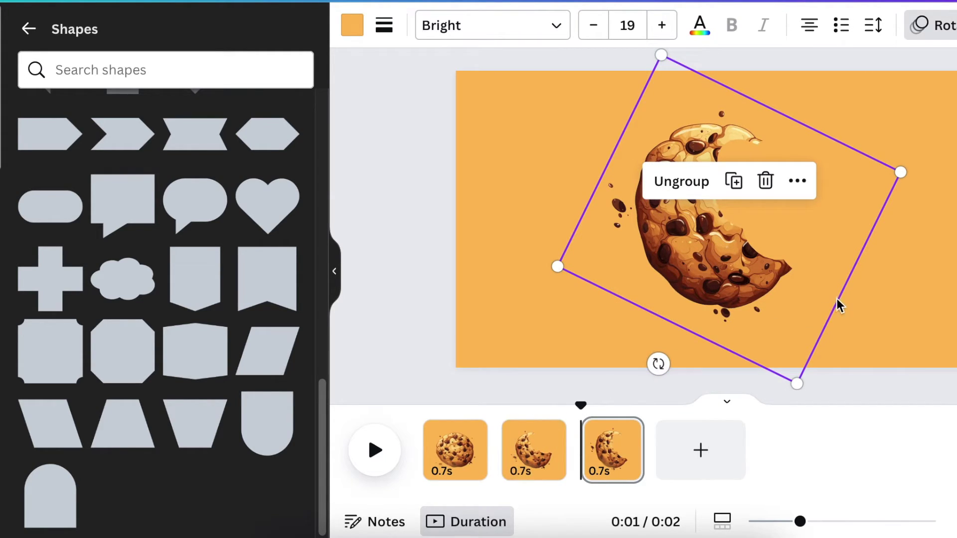
Ungroup, turn the diamond mask 45 degrees over the cookie for a bigger bite, and regroup.
click(687, 187)
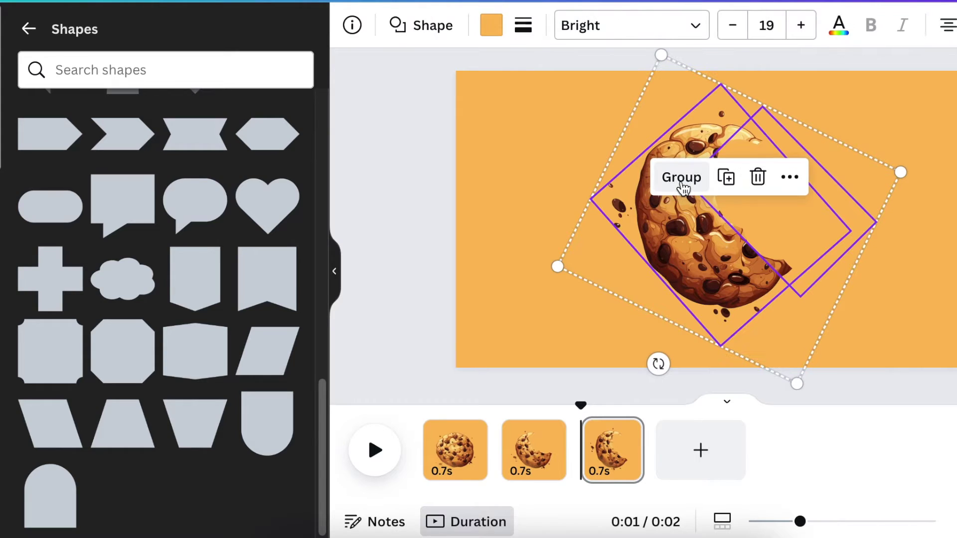
click(895, 277)
click(787, 238)
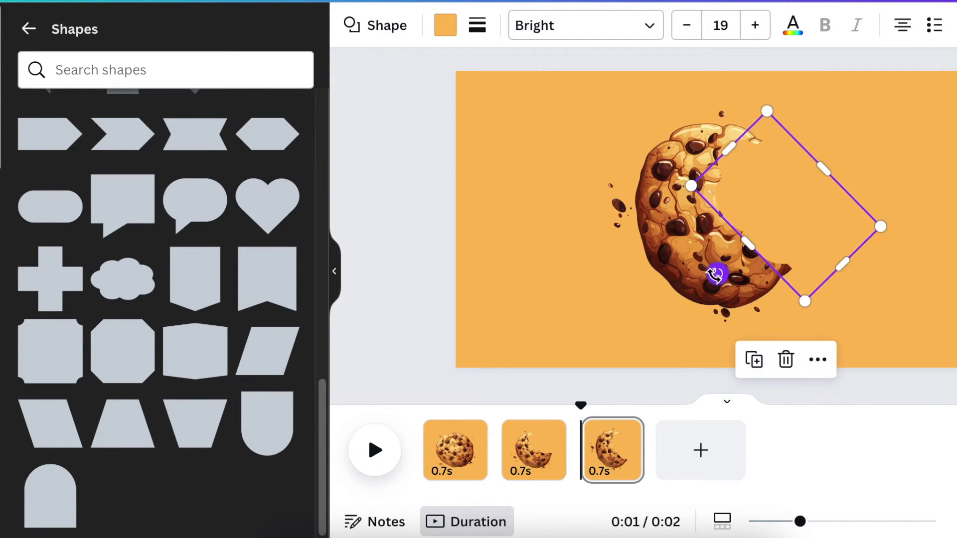
drag(714, 270, 704, 289)
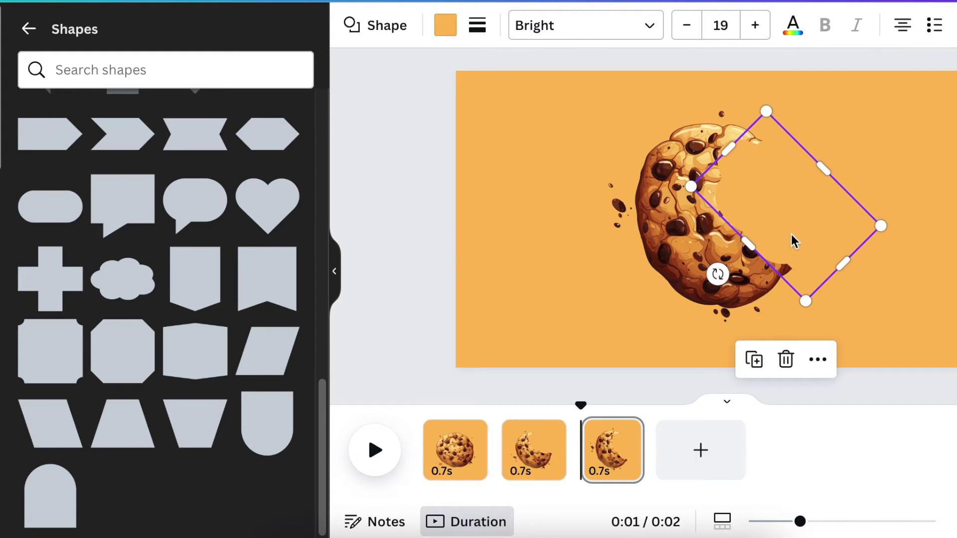
drag(797, 241, 757, 277)
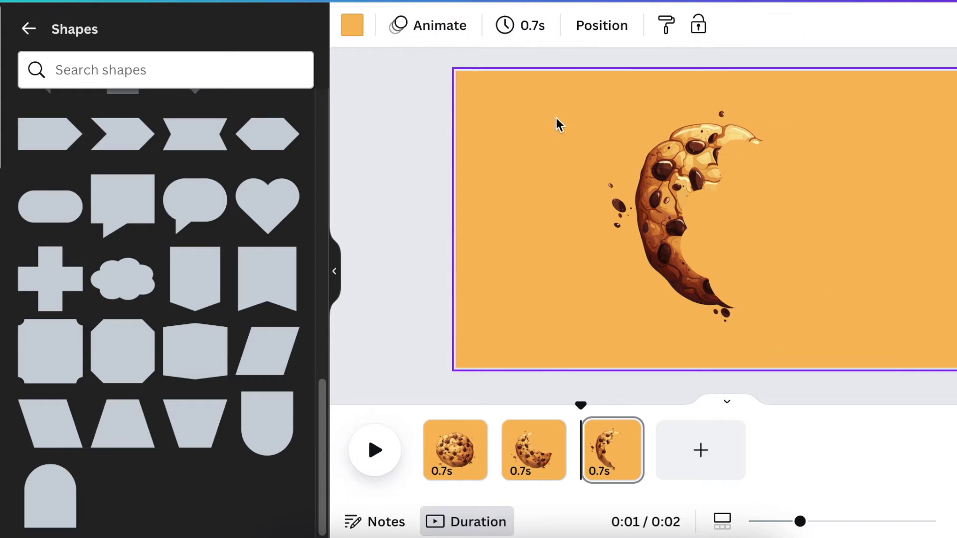
drag(555, 124, 891, 327)
click(697, 134)
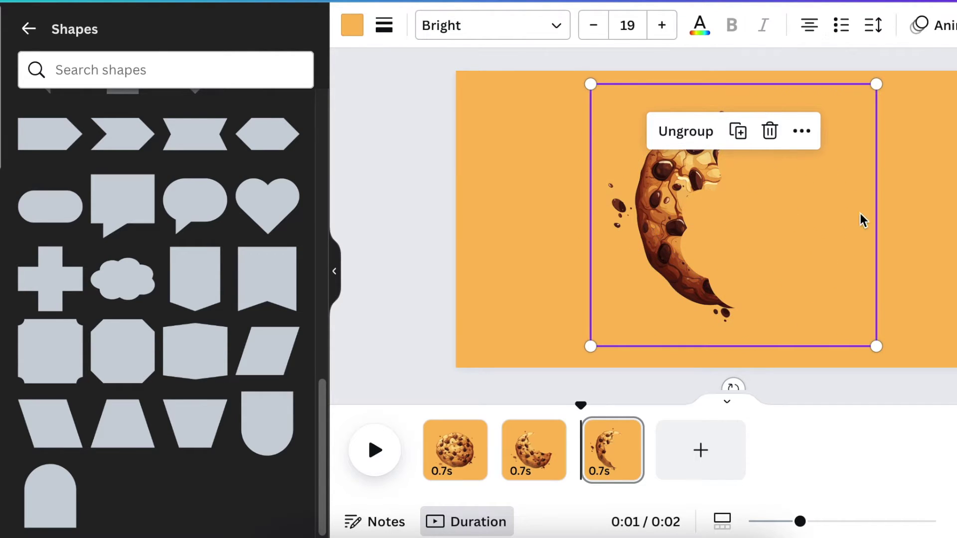
Give the group a slow Rotate effect and duplicate page 3 as page 4.
click(927, 24)
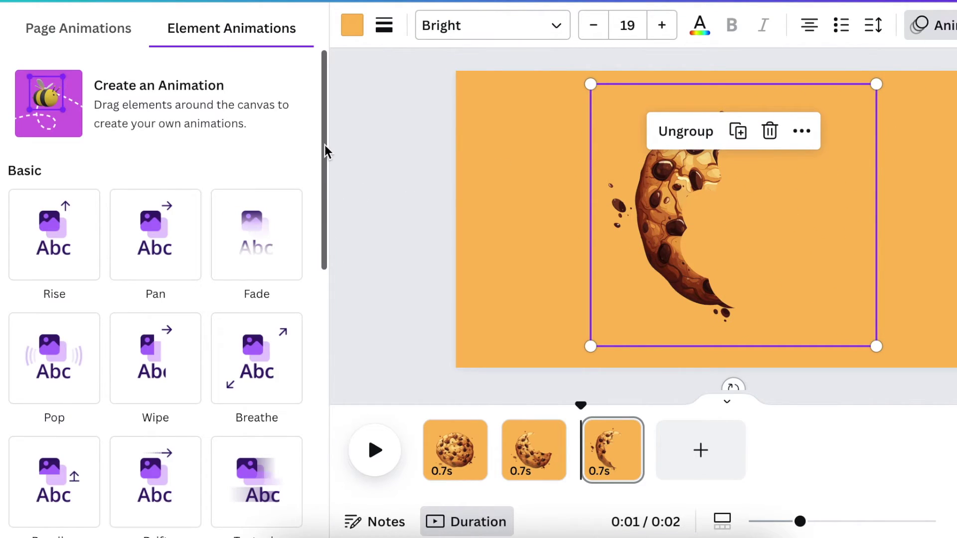
drag(325, 150, 292, 473)
click(62, 379)
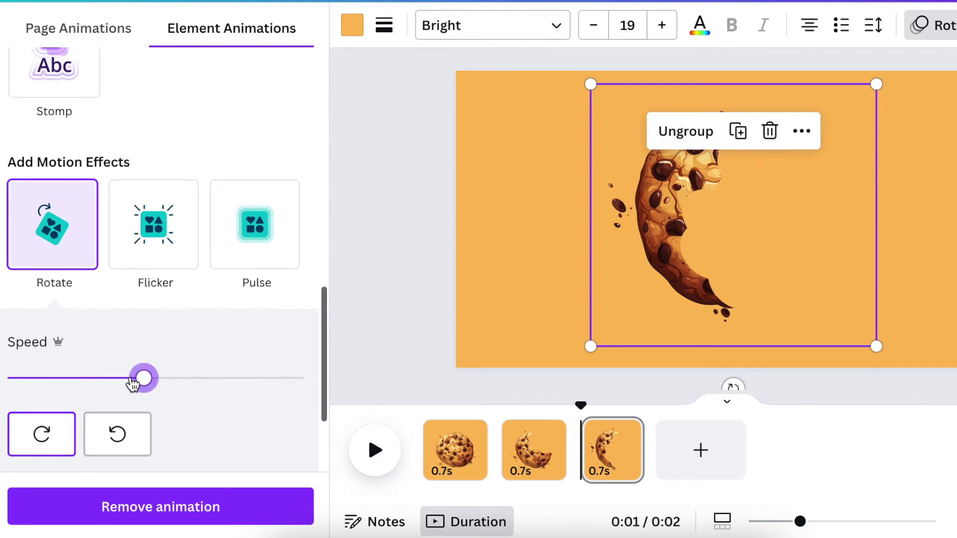
drag(133, 384, 44, 380)
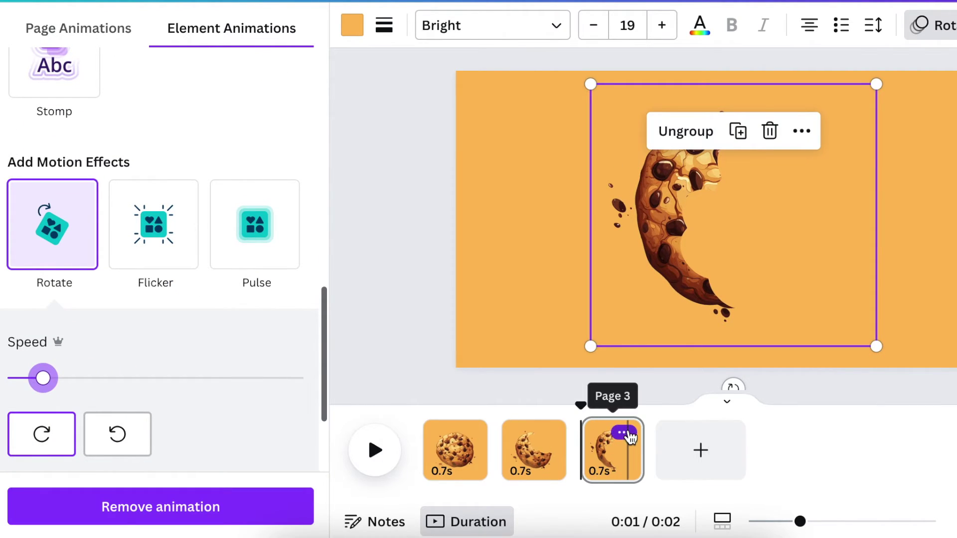
click(622, 432)
click(732, 145)
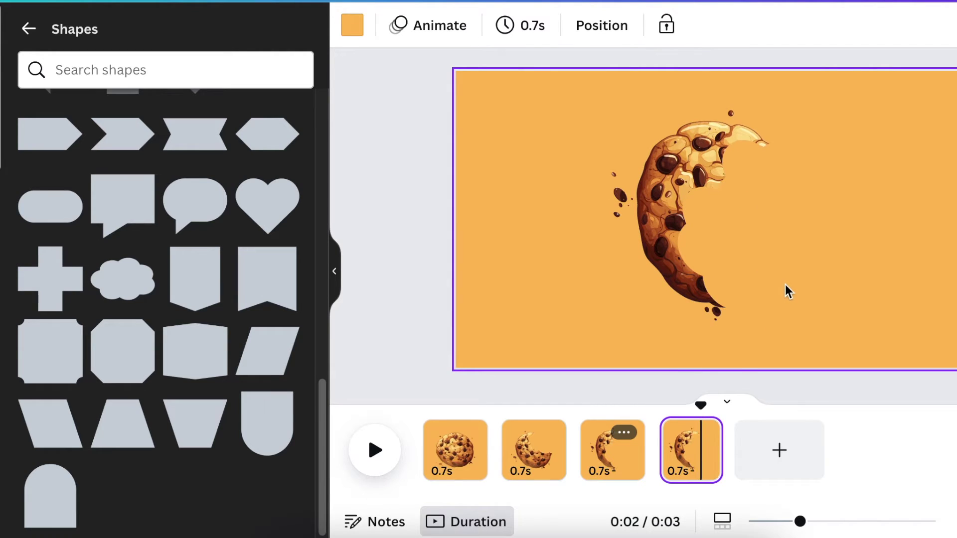
Rotate the page 4 cookie group to about 38 degrees and ungroup it.
click(713, 277)
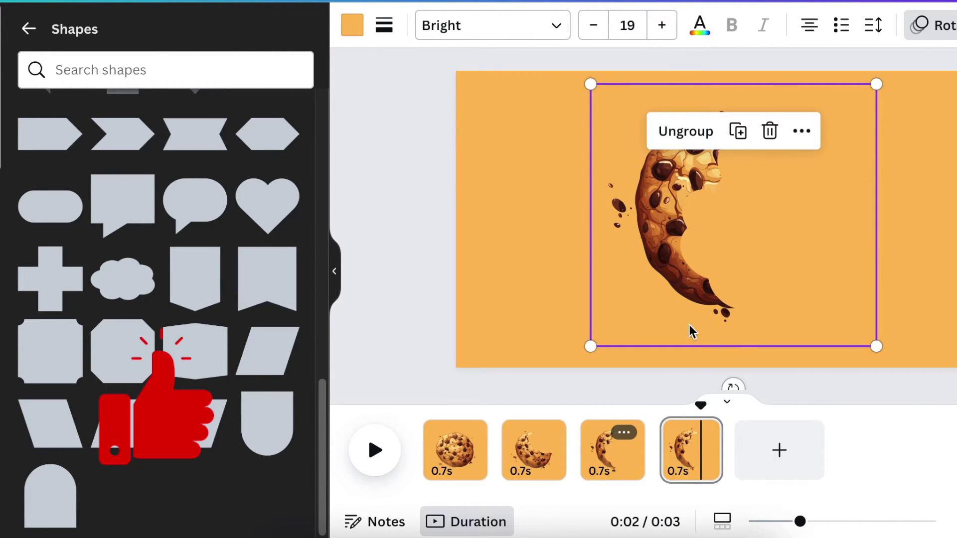
drag(731, 385, 631, 340)
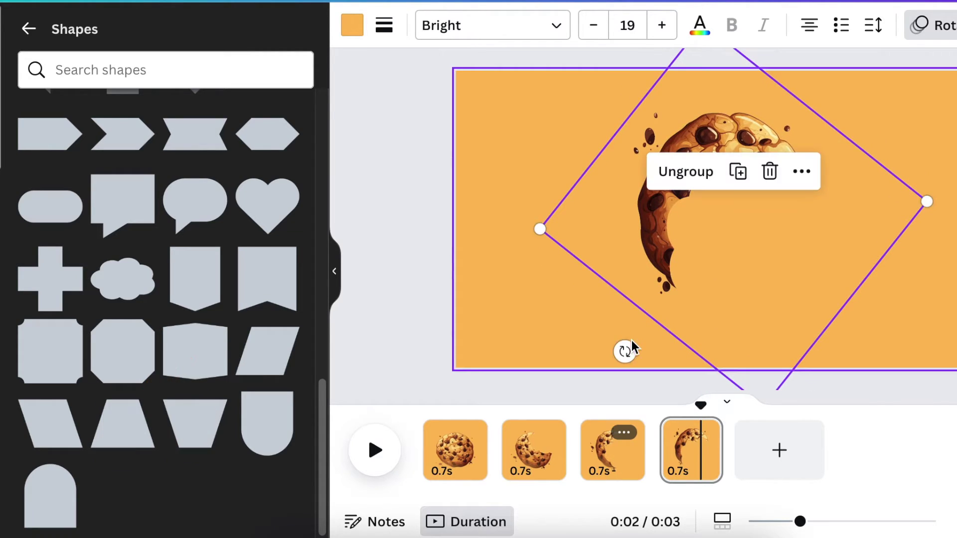
click(697, 171)
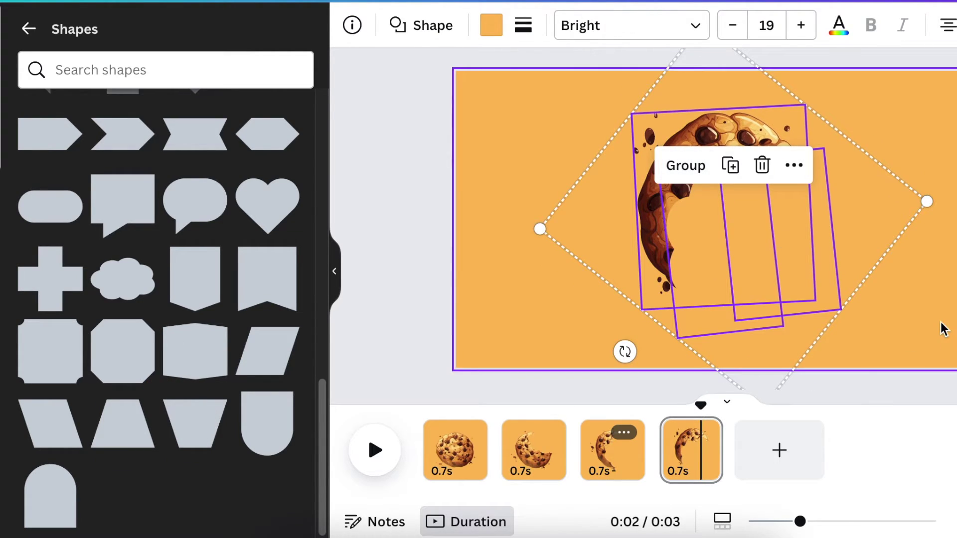
Move and enlarge a rectangle mask over the cookie's left part, then regroup everything.
click(867, 316)
click(684, 130)
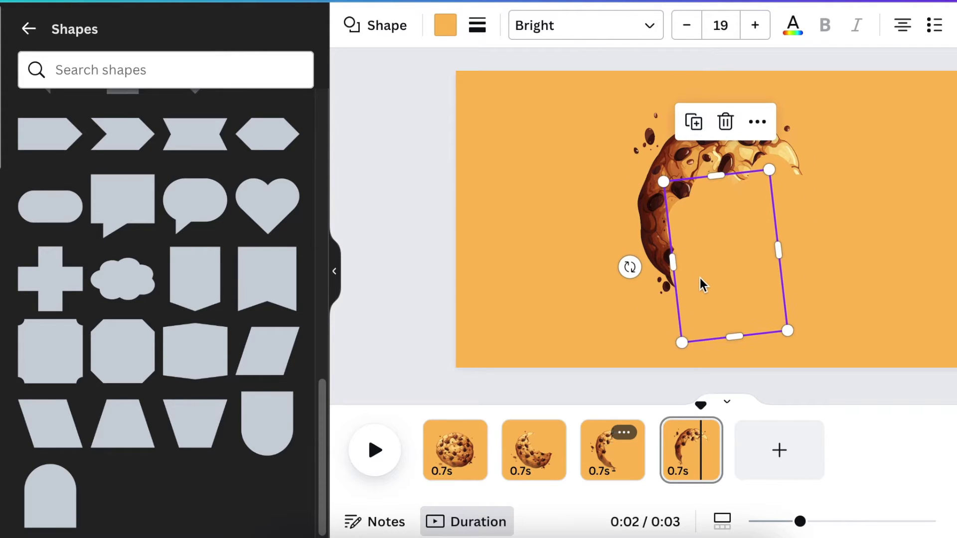
drag(703, 283, 648, 242)
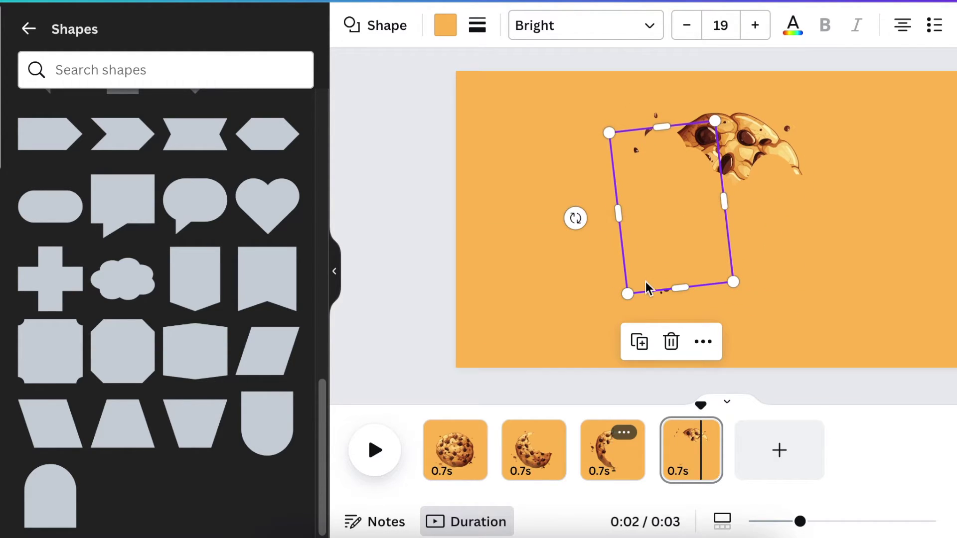
drag(627, 293, 601, 347)
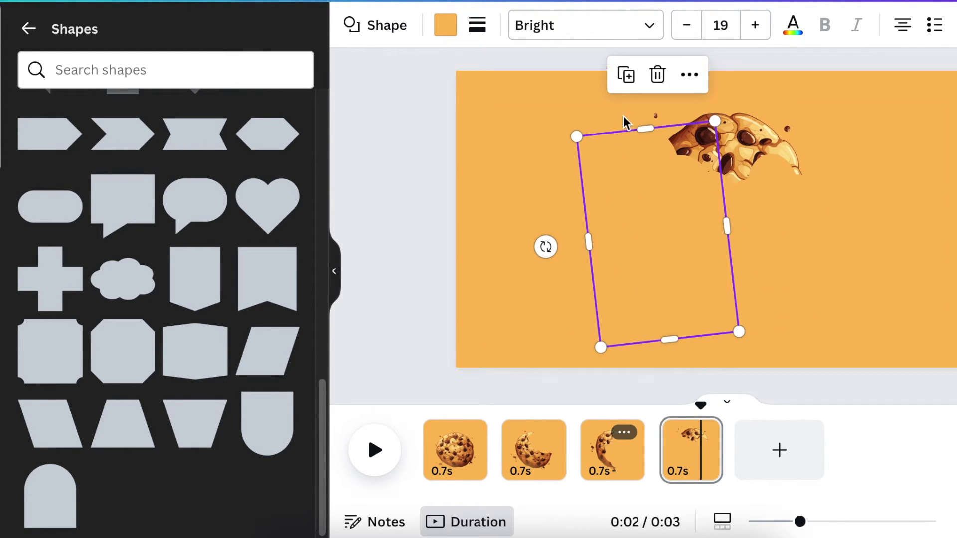
click(508, 143)
mouse_move(509, 106)
mouse_down()
mouse_move(869, 314)
mouse_move(820, 343)
mouse_up()
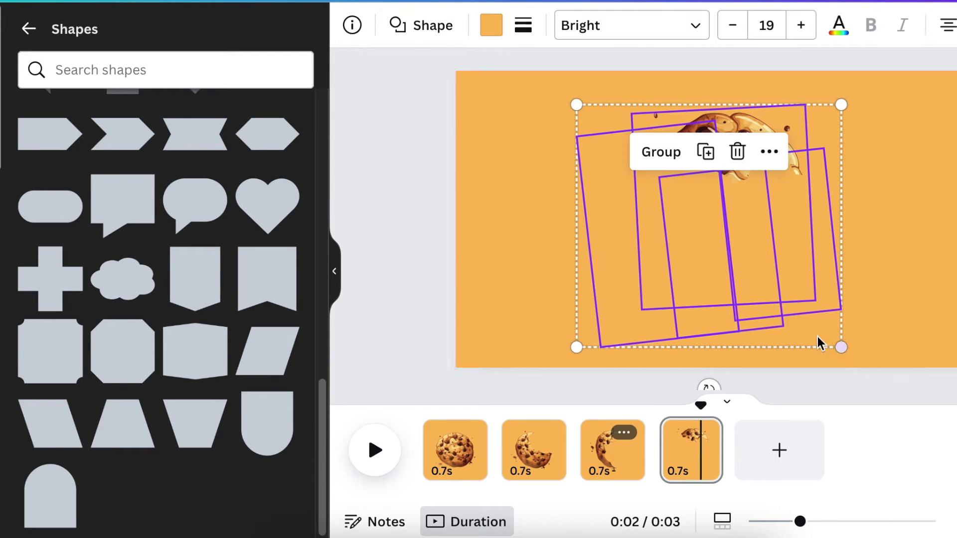
click(662, 152)
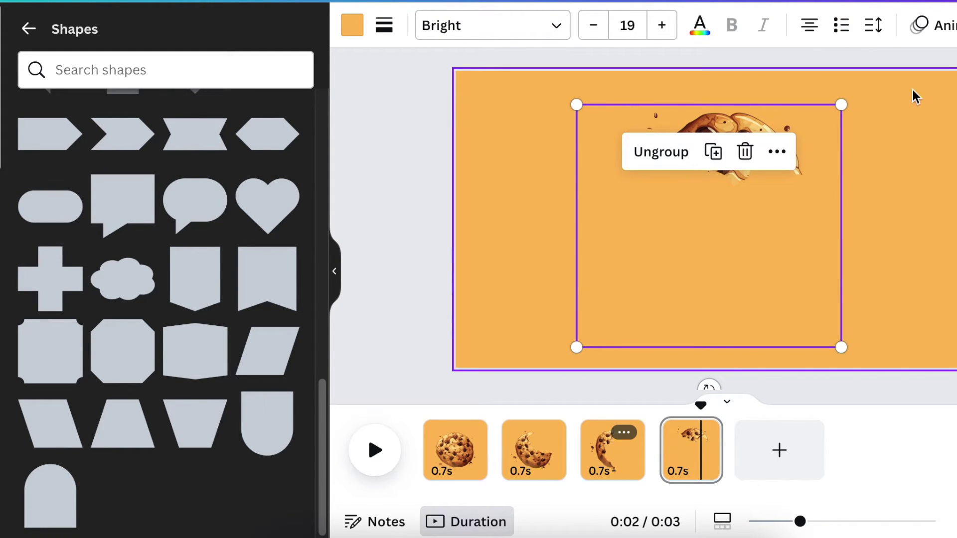
Add a slow counterclockwise Rotate effect and duplicate page 4 as page 5.
click(931, 25)
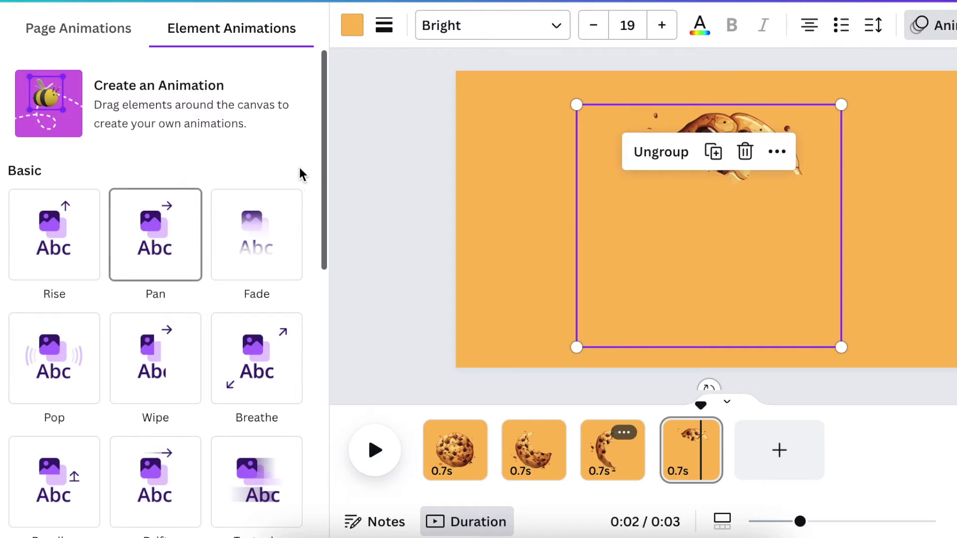
scroll(299, 331, down, 5)
scroll(150, 349, down, 7)
click(57, 375)
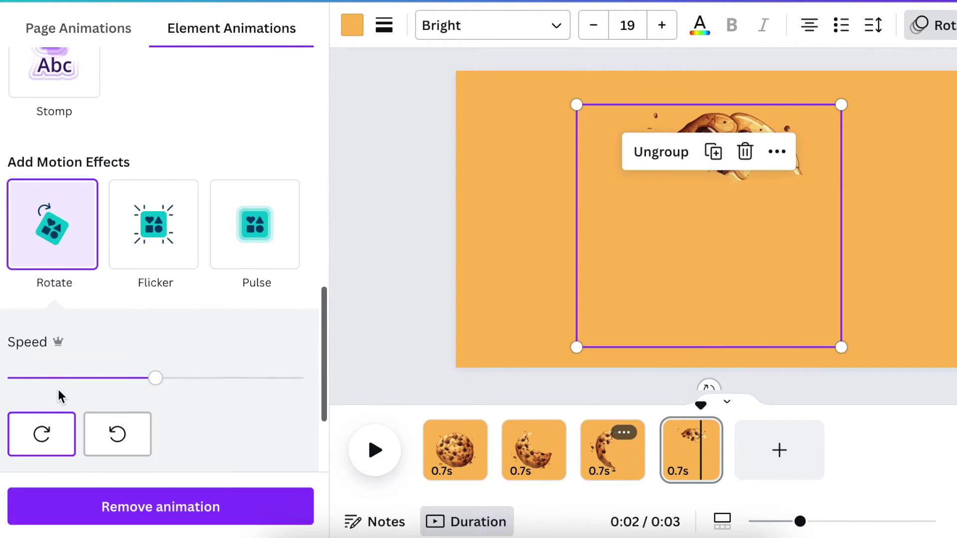
click(118, 435)
drag(155, 384, 53, 379)
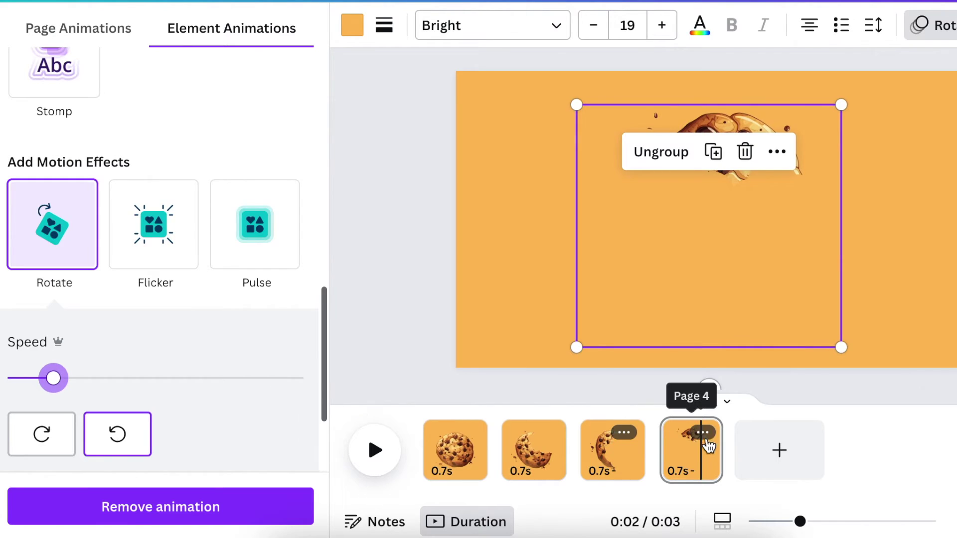
click(707, 439)
click(791, 146)
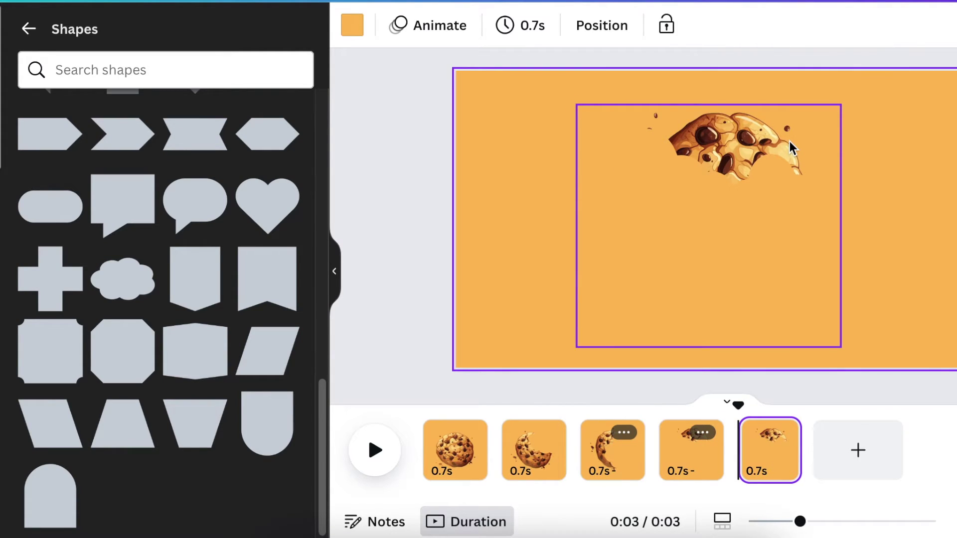
Rotate the page 5 cookie group clockwise and ungroup it.
click(792, 315)
click(569, 325)
click(675, 346)
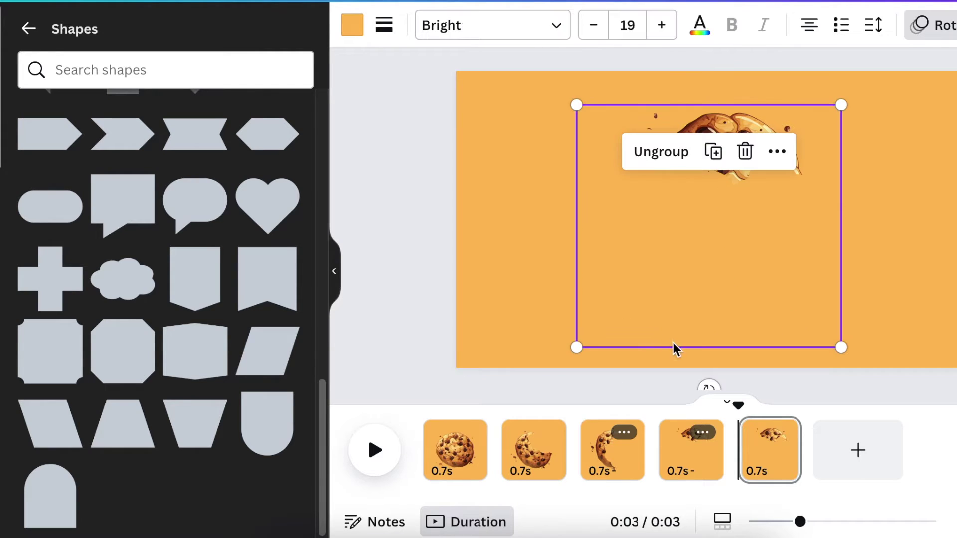
drag(710, 386, 605, 354)
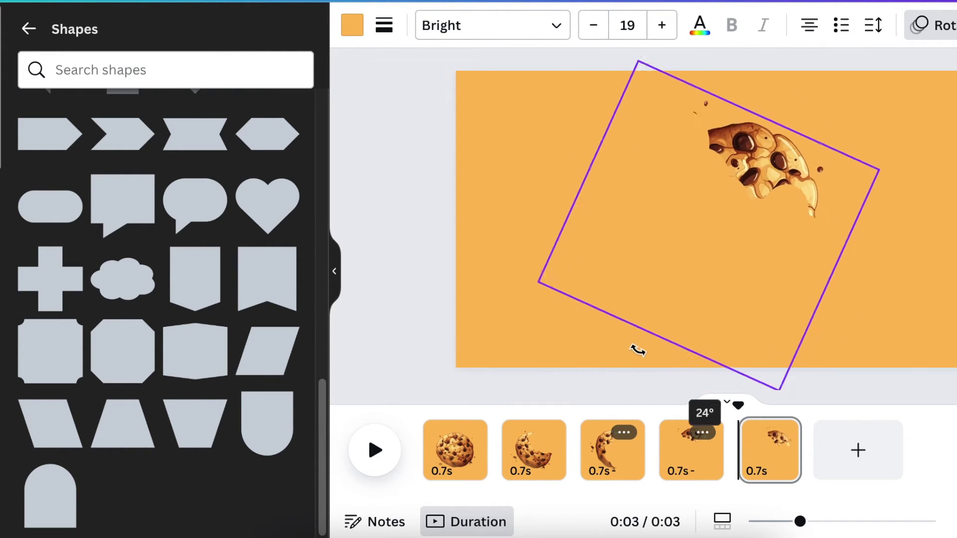
click(659, 196)
Duplicate the orange mask, angle it diagonally and cover the leftover cookie piece.
click(675, 262)
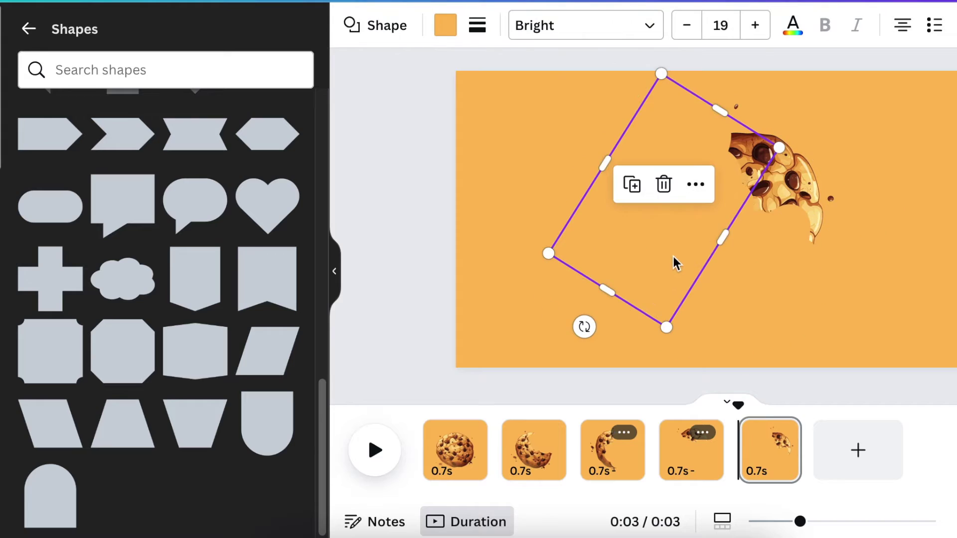
click(633, 187)
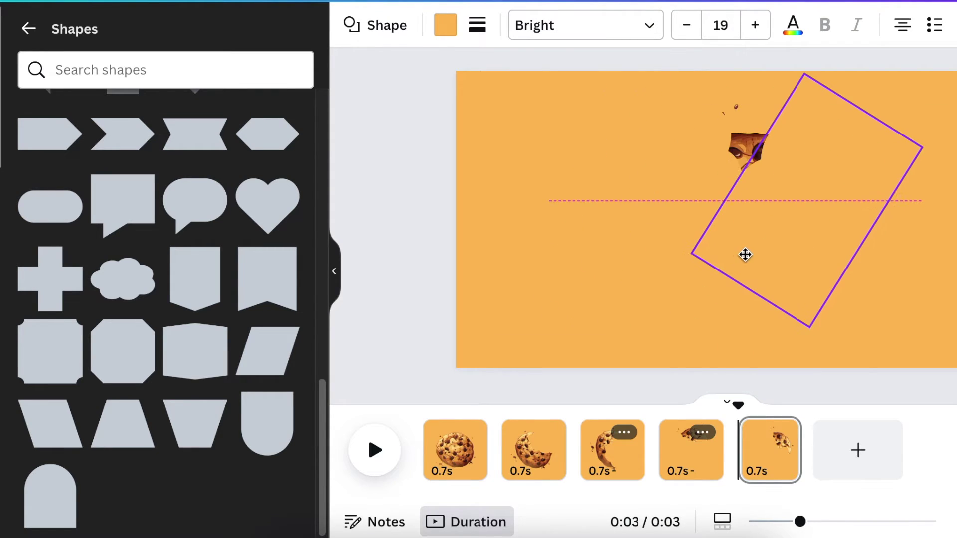
drag(745, 254, 744, 267)
drag(732, 327, 899, 245)
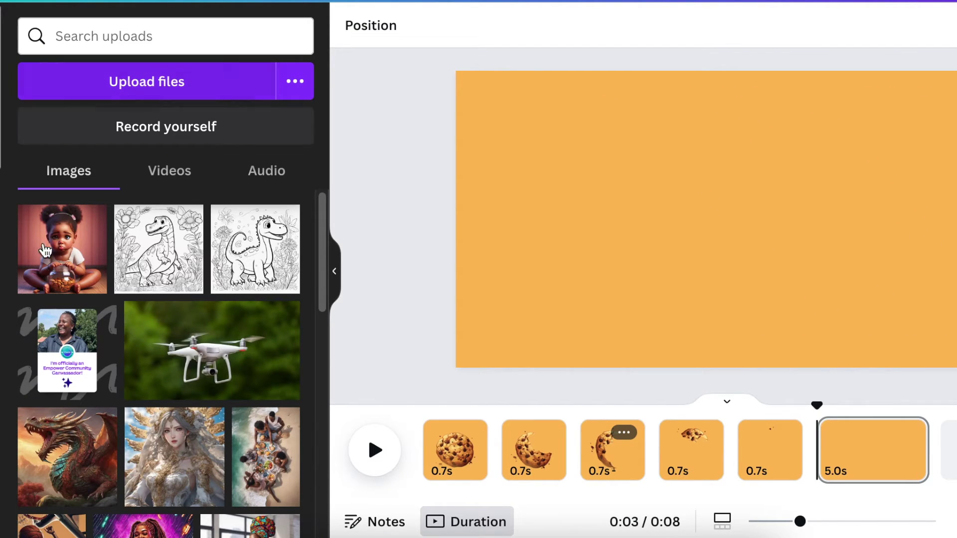
Add the girl-with-cookie-jar upload at the top-left, scaled to full page height.
click(68, 259)
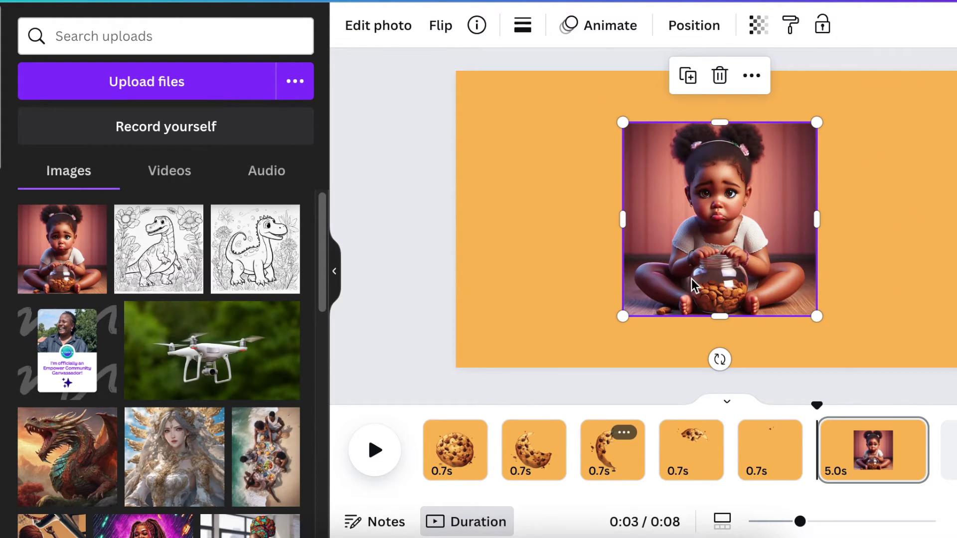
drag(695, 285, 530, 240)
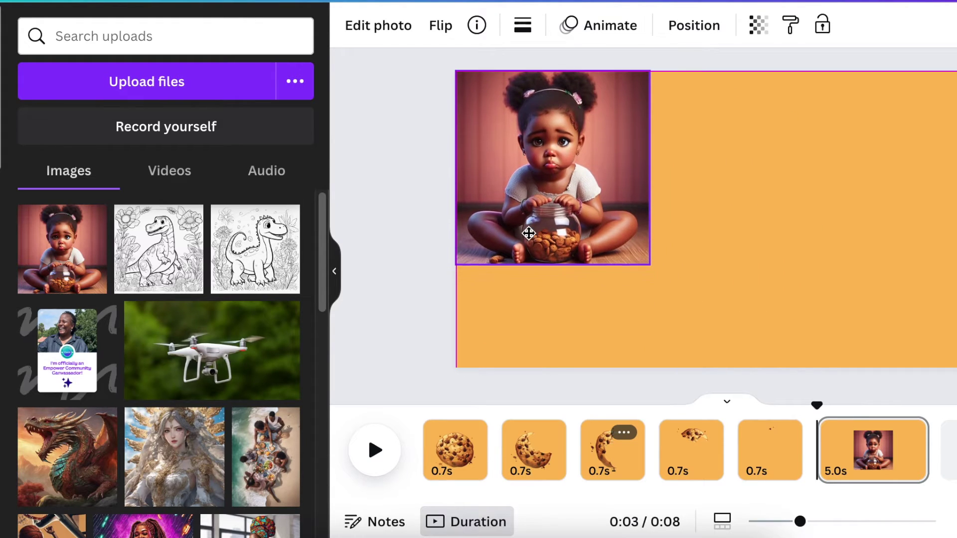
drag(651, 267, 753, 369)
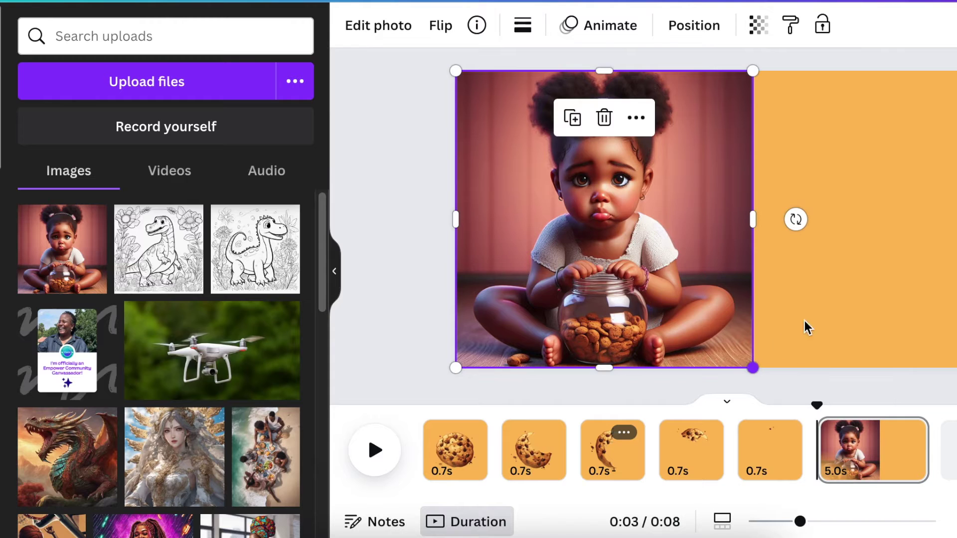
click(827, 314)
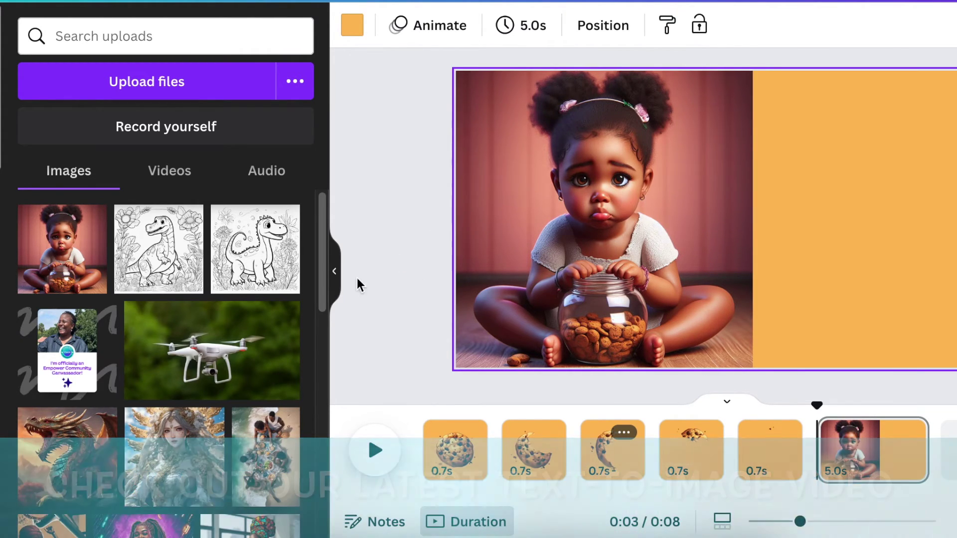
Place a Heading text box on the photo and set its font to Finger Paint.
click(1, 202)
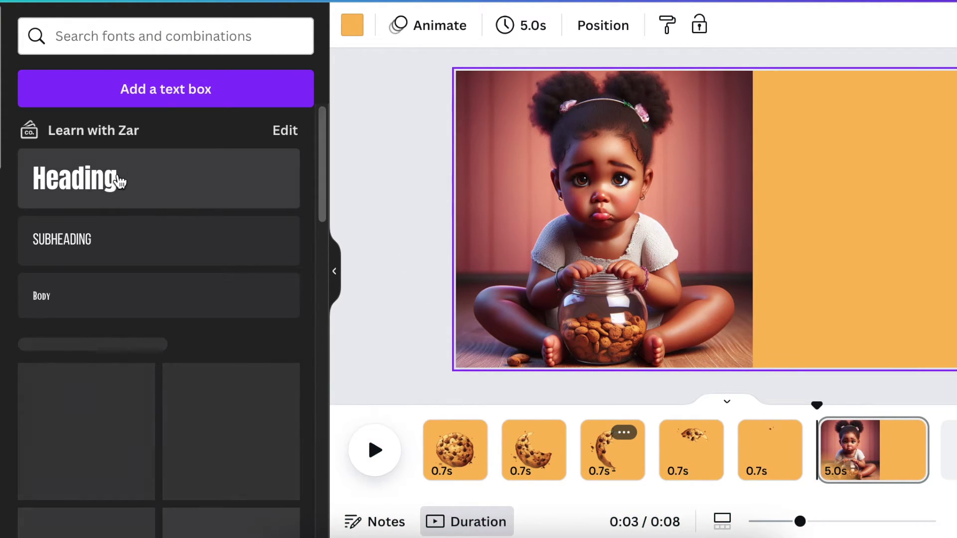
drag(702, 209, 702, 212)
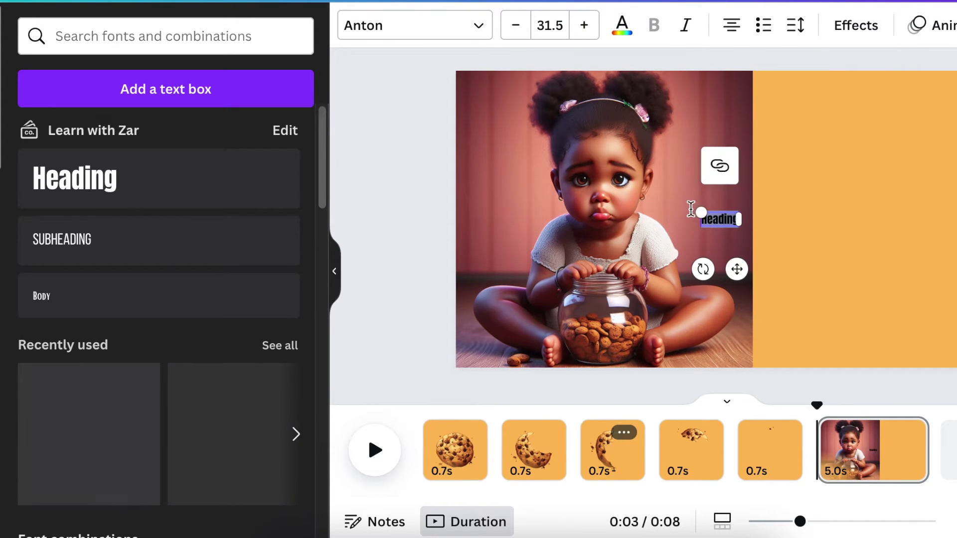
click(479, 35)
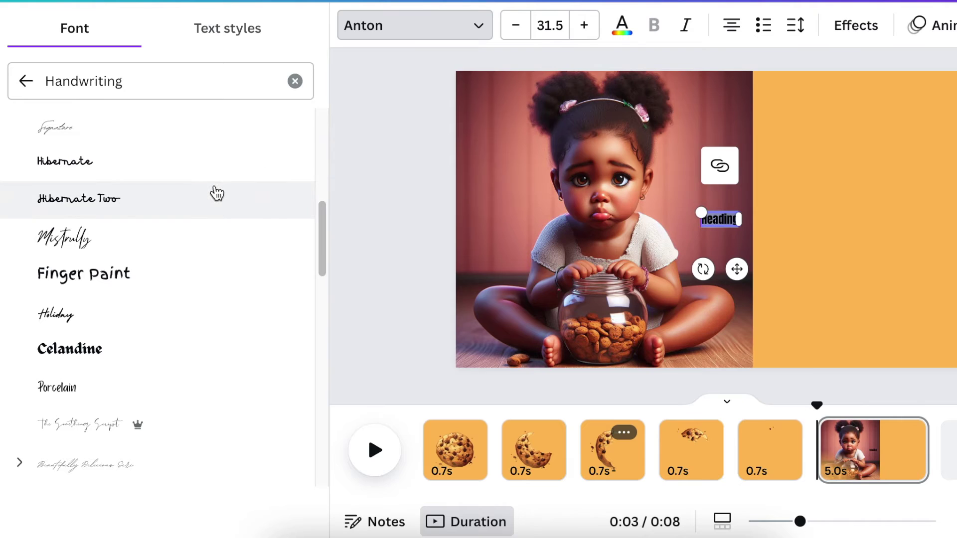
click(164, 275)
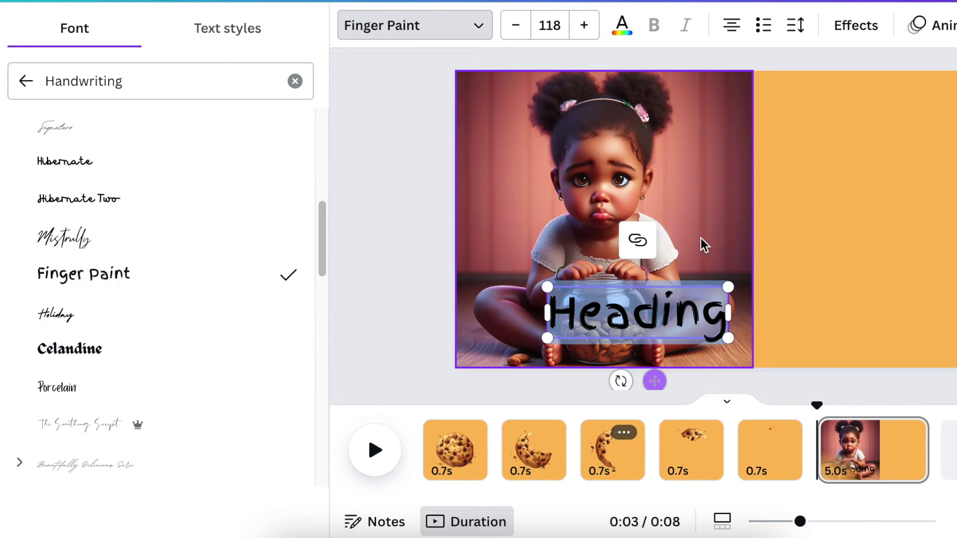
click(737, 191)
click(848, 192)
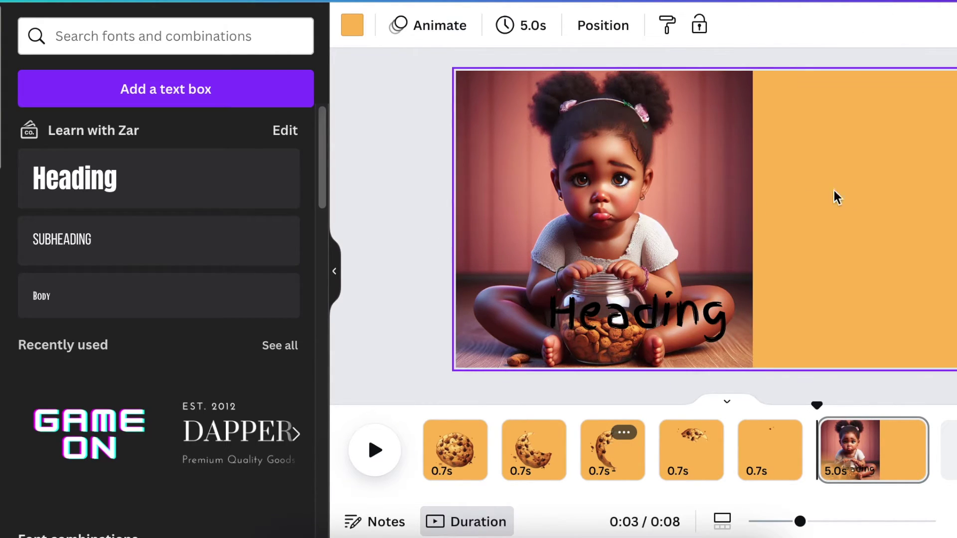
click(705, 164)
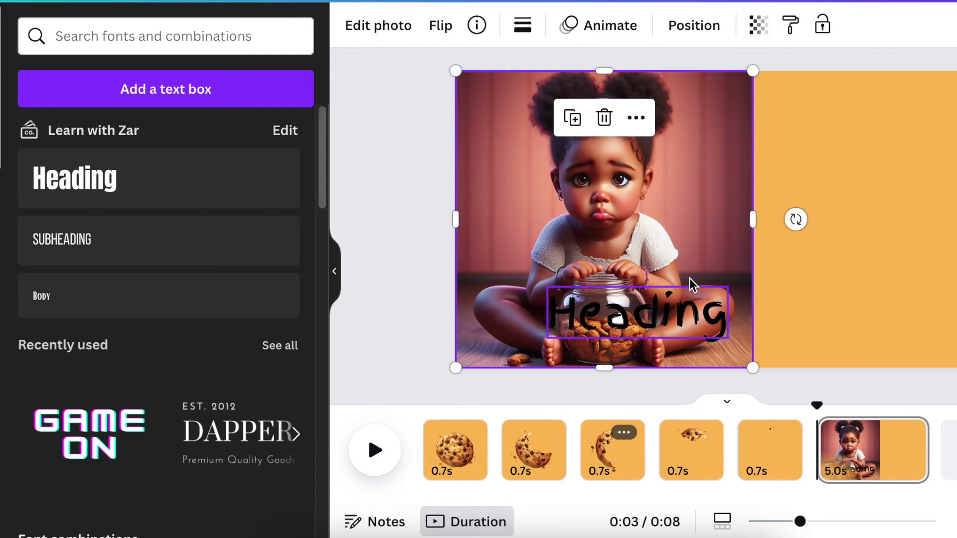
Magic Expand the girl's photo to Whole Page and apply the fourth generated version.
click(395, 34)
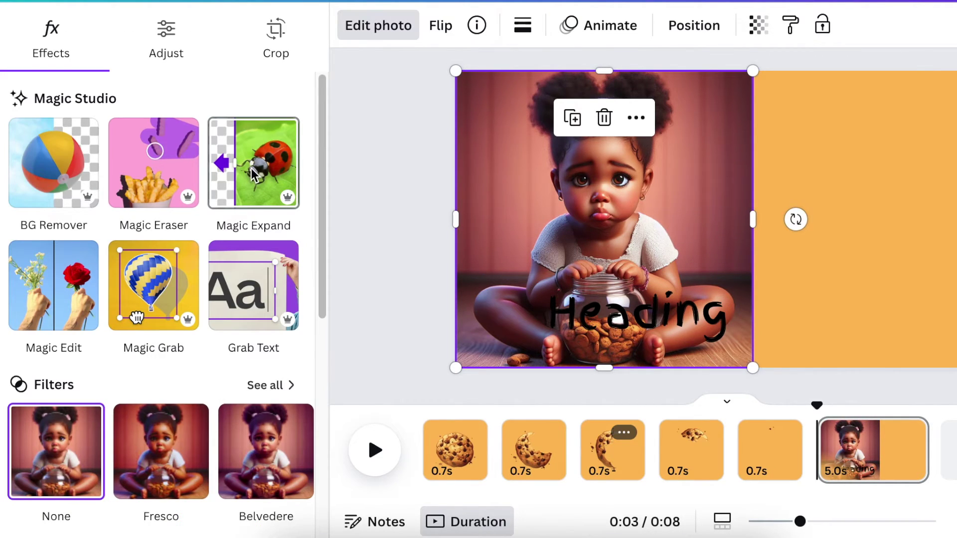
click(251, 168)
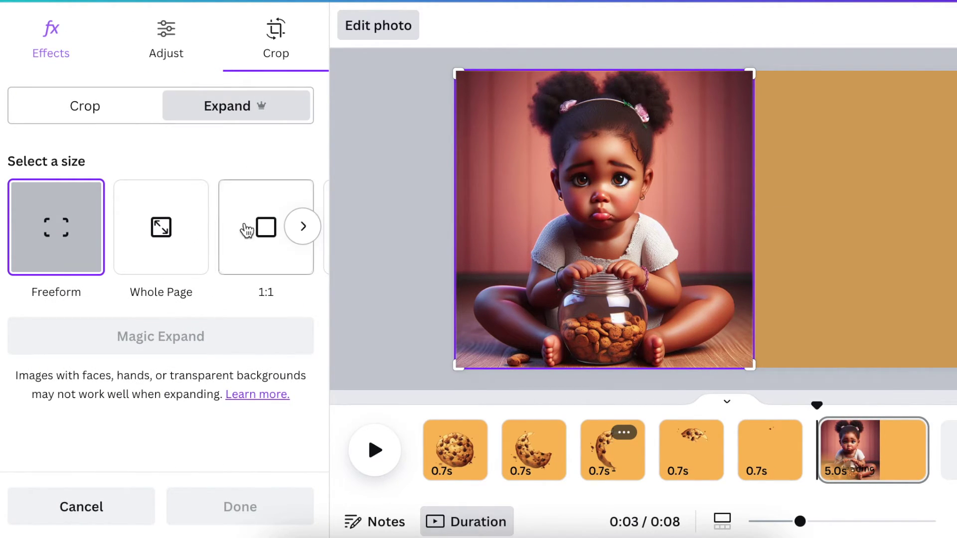
click(182, 247)
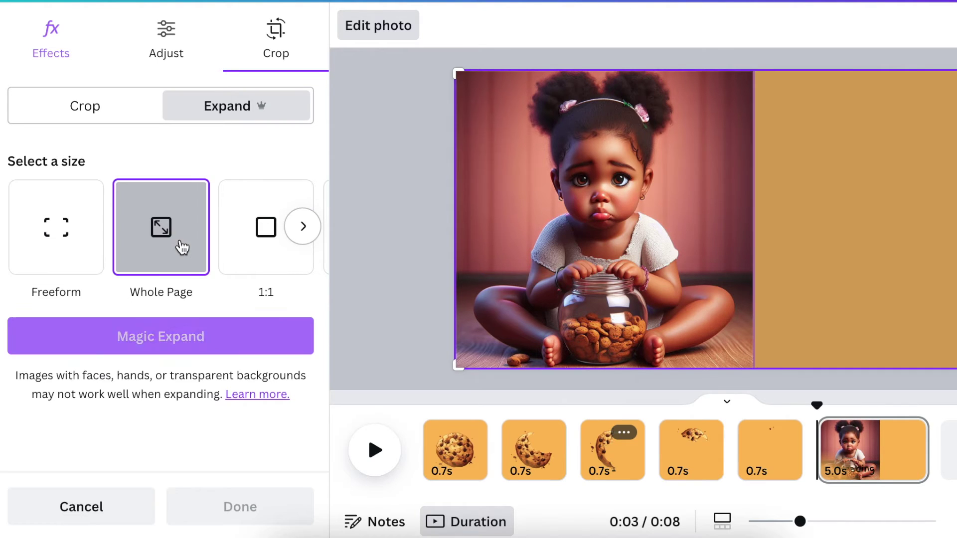
click(235, 334)
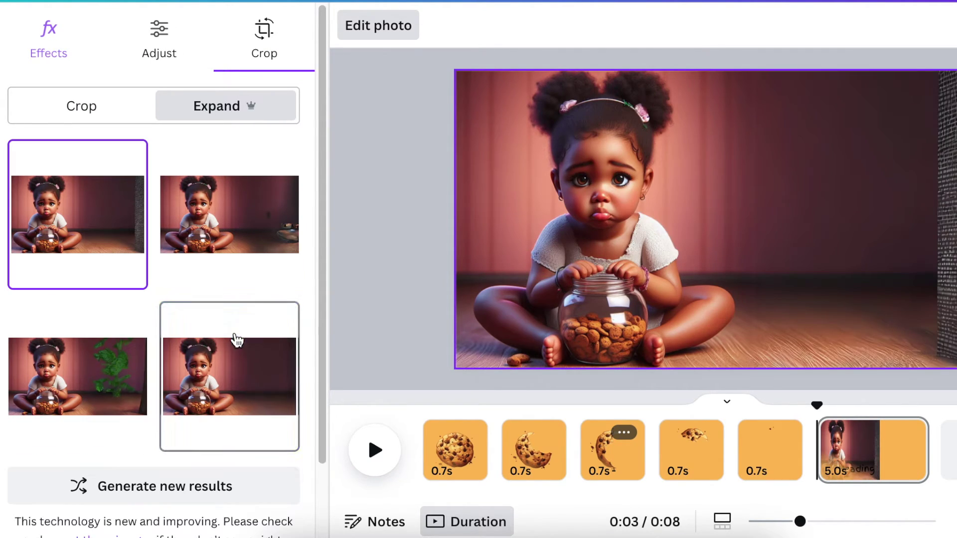
click(235, 335)
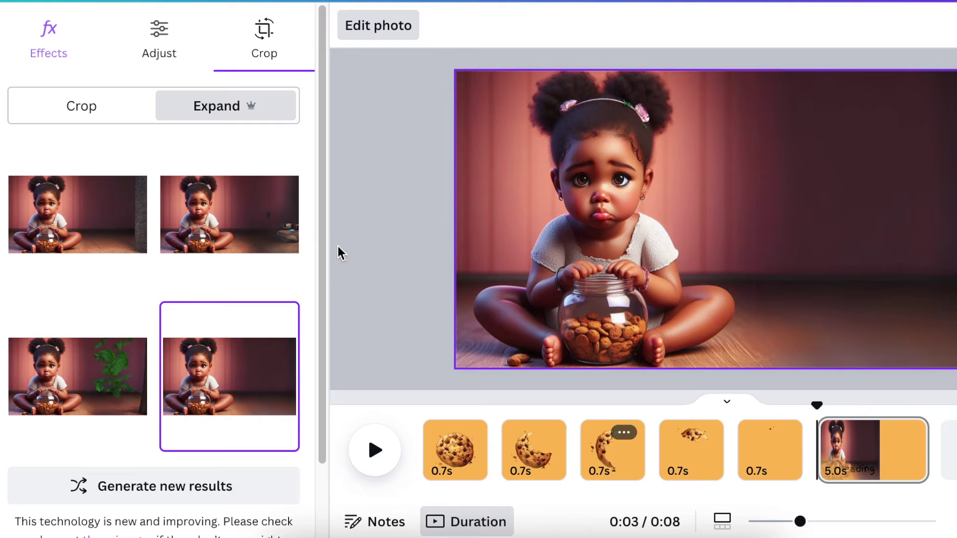
drag(323, 240, 321, 375)
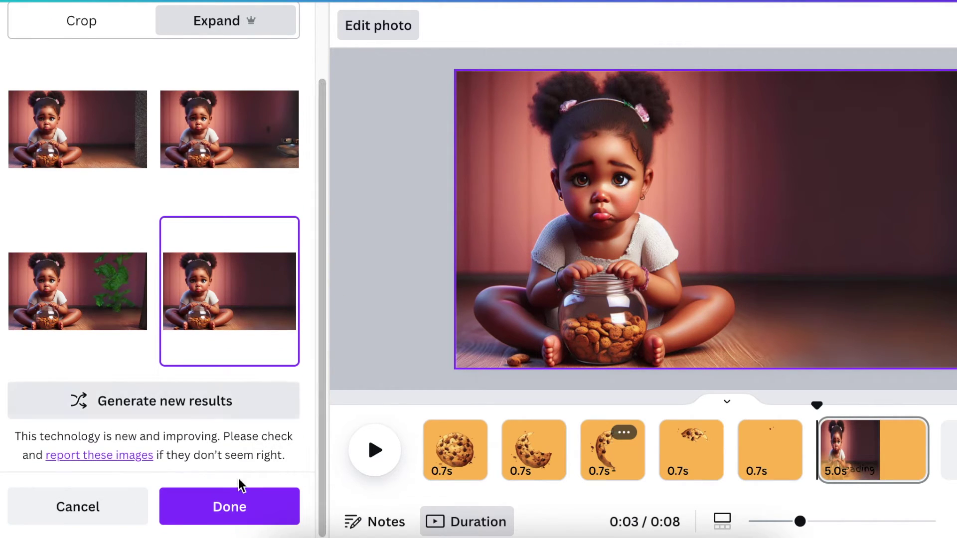
click(236, 508)
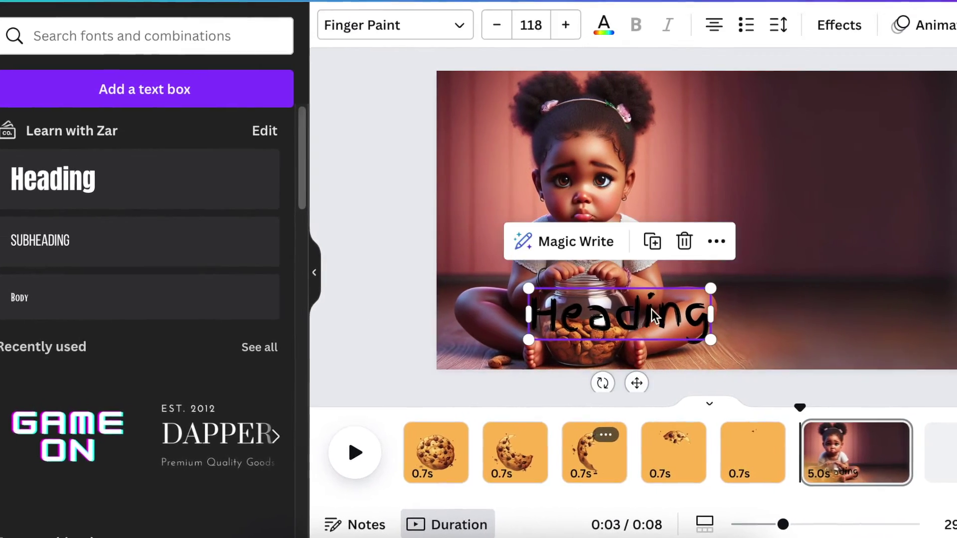
Move the Heading to the photo's top-right and type the business name 'ZEnhle Cakes Creation'.
drag(640, 323, 841, 161)
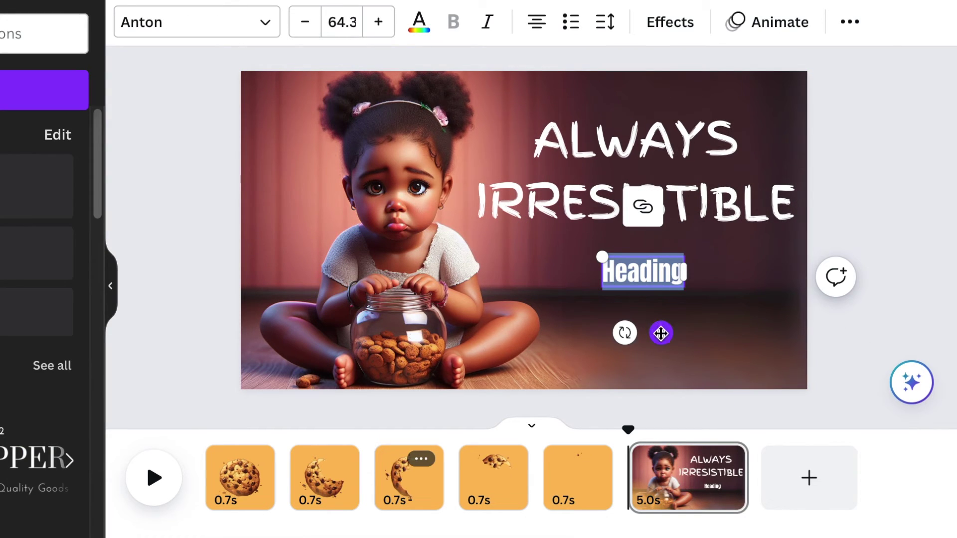
drag(661, 333, 663, 343)
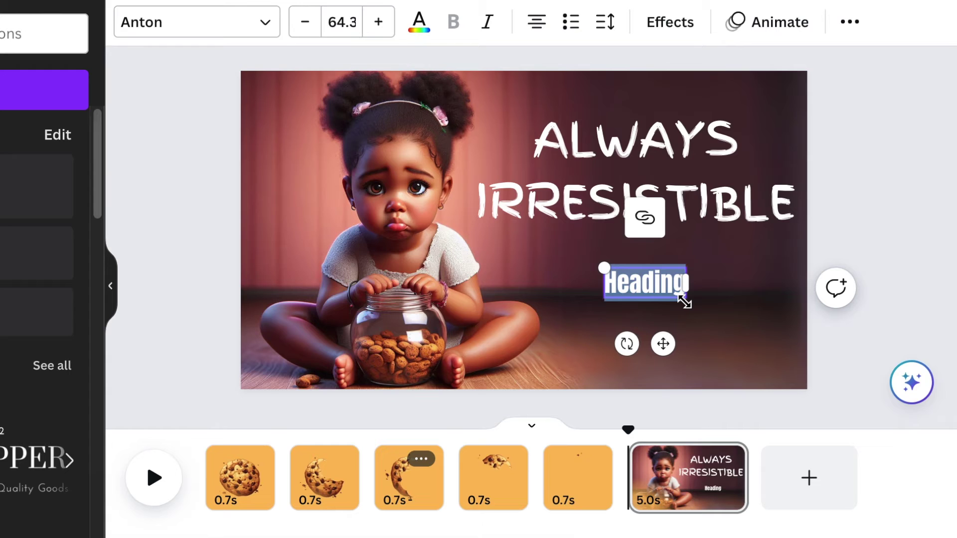
text(ZEn cakes creationhle)
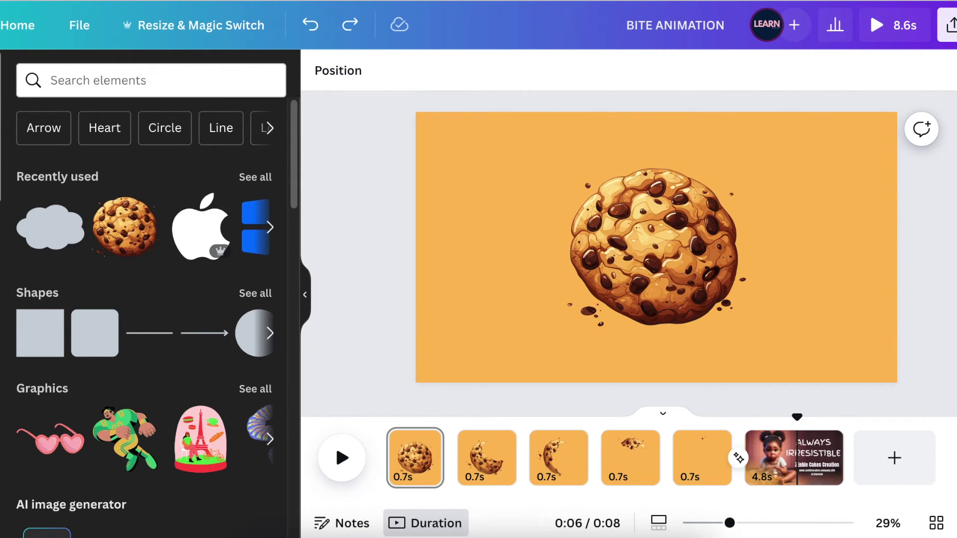
Search elements for 'bite' and show the Audio results.
click(60, 87)
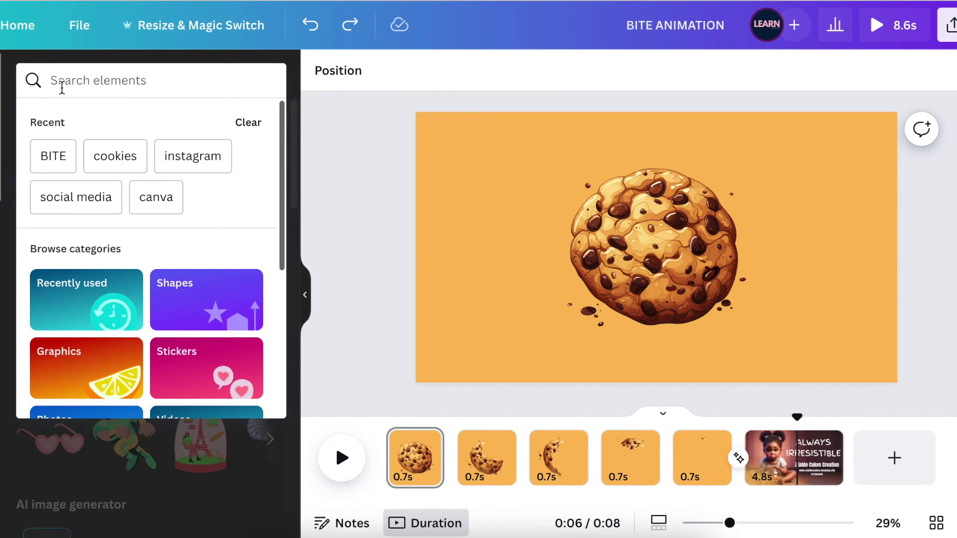
text(bite)
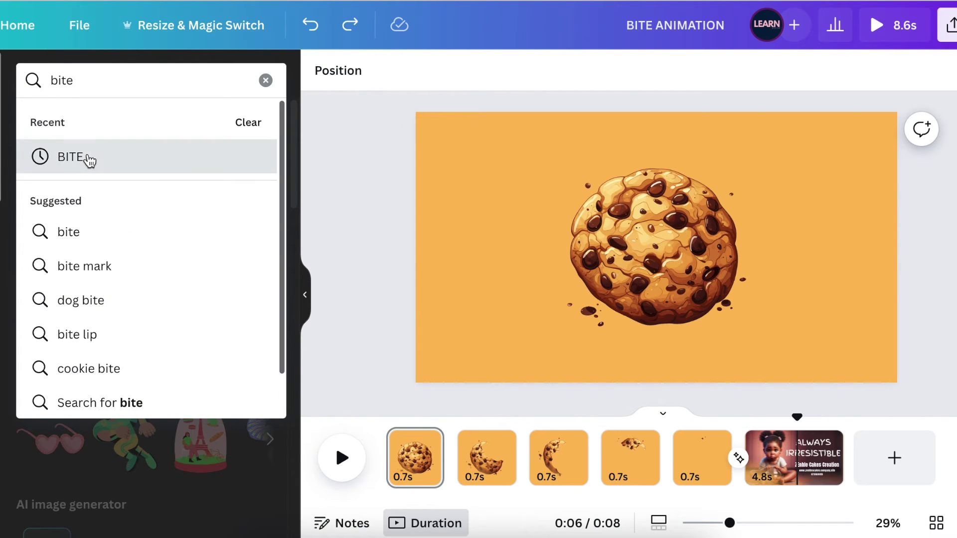
click(89, 158)
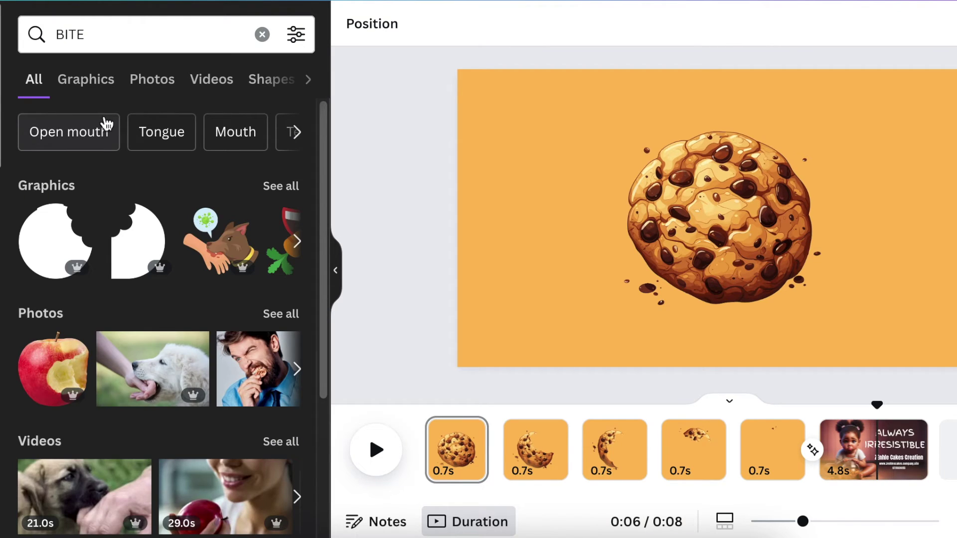
click(308, 81)
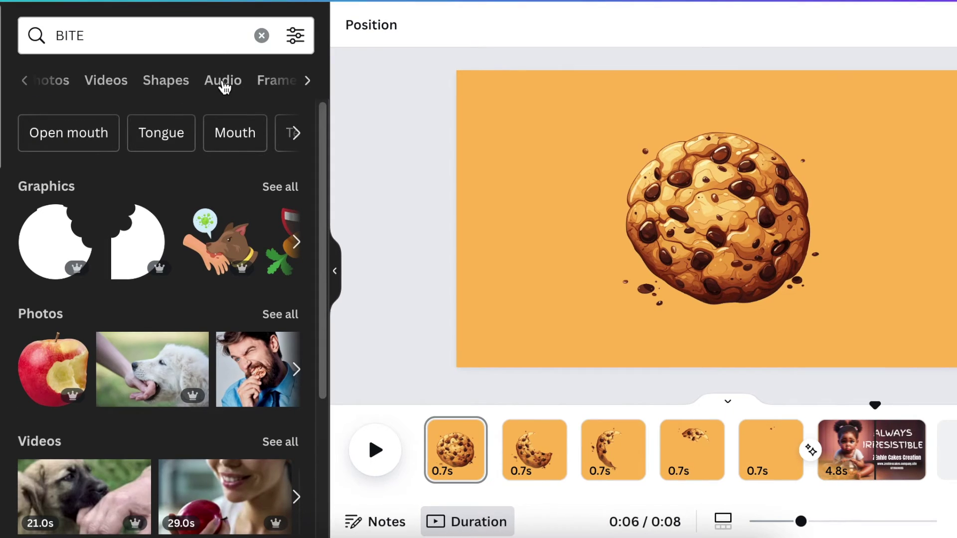
click(222, 82)
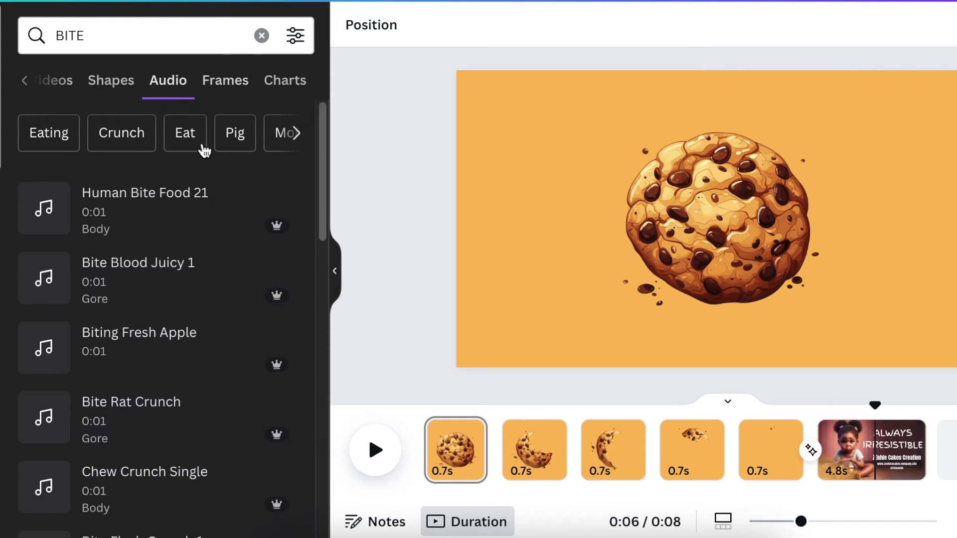
drag(320, 199, 318, 309)
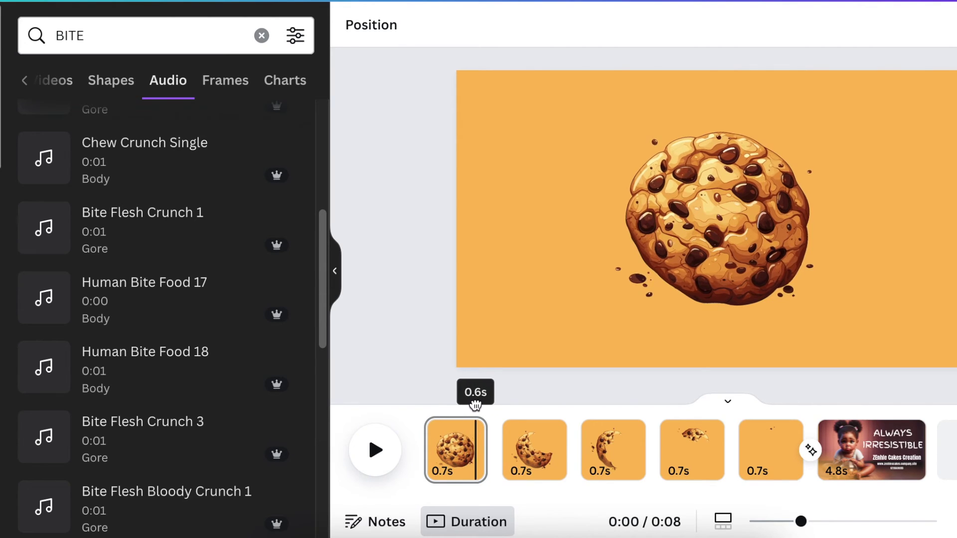
Add the Bite Flesh Crunch 1 sound under the first cookie page.
click(379, 451)
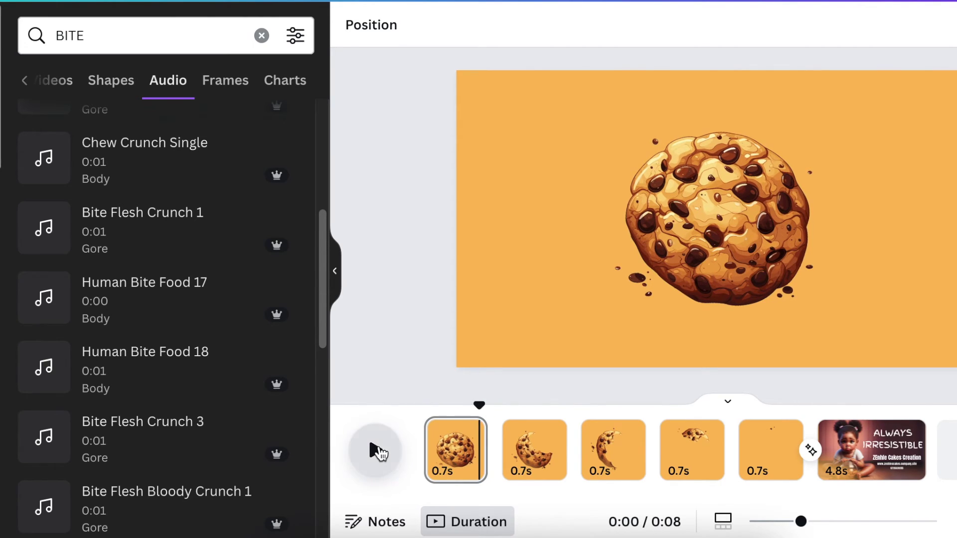
click(640, 403)
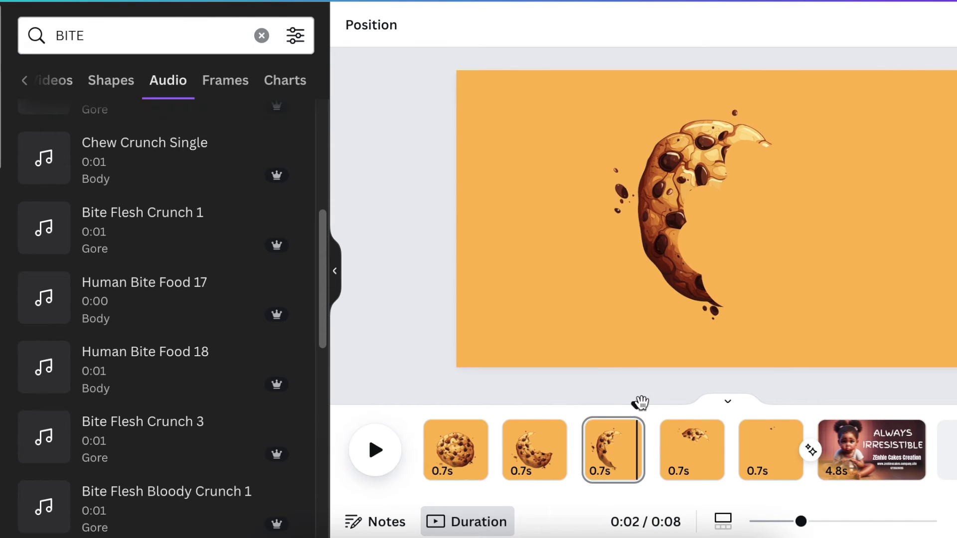
click(478, 409)
mouse_move(45, 228)
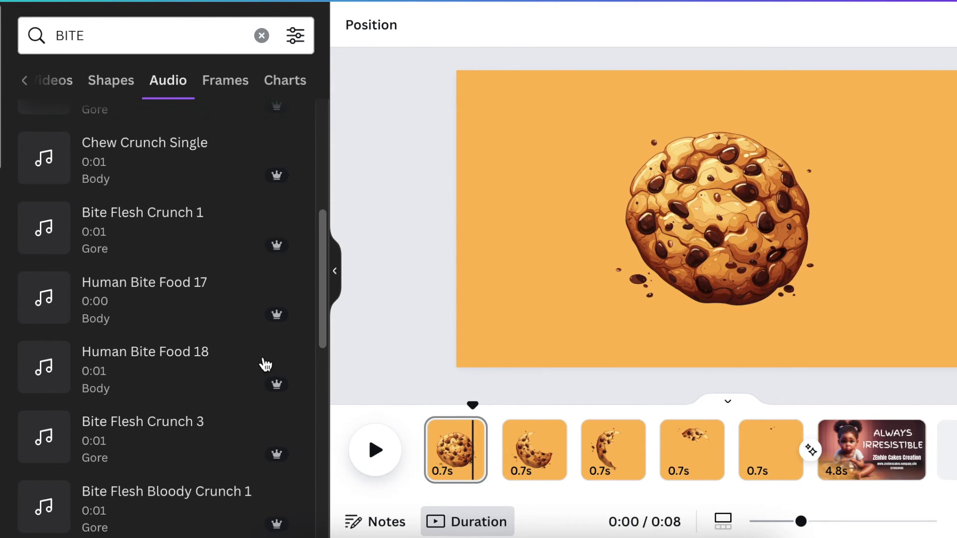
click(48, 238)
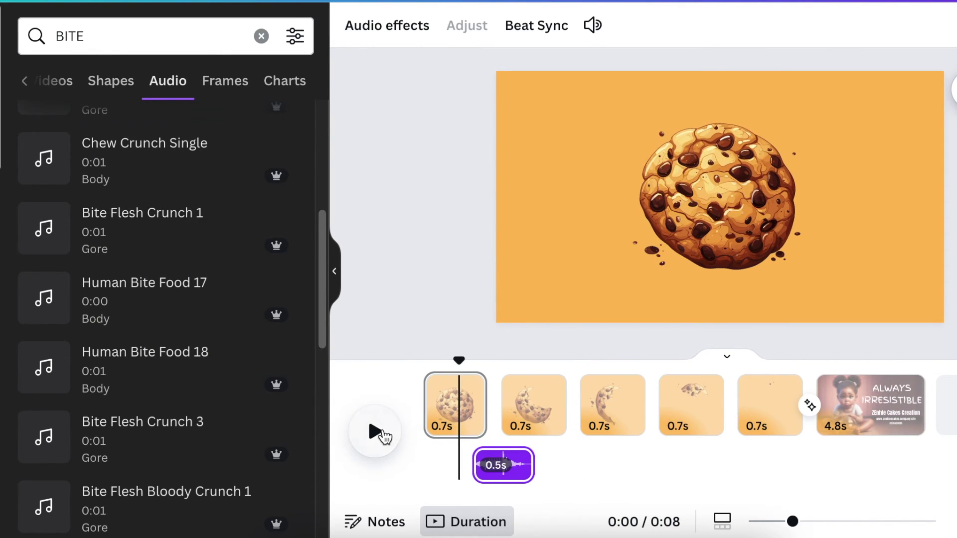
Duplicate the bite sound and place the copy under the third cookie page.
click(371, 433)
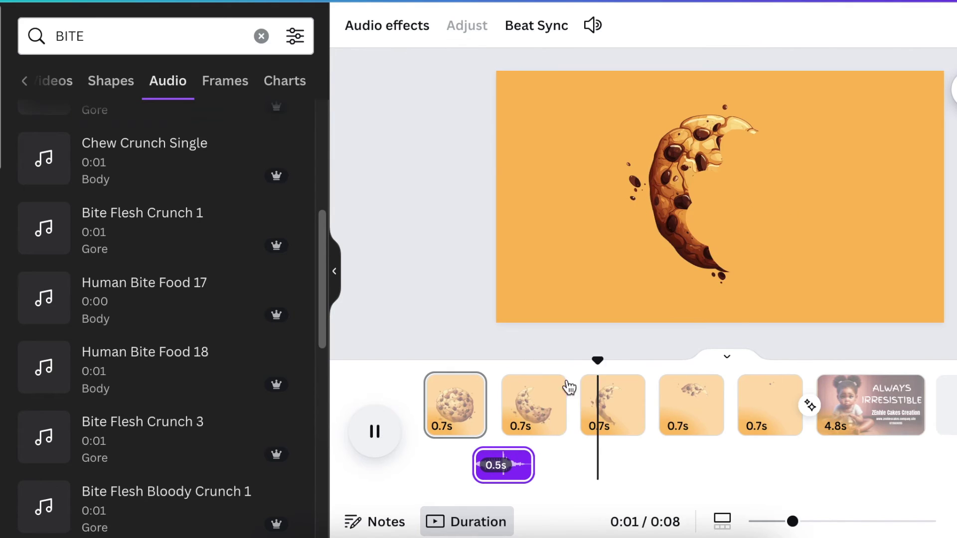
click(618, 364)
drag(620, 360, 611, 365)
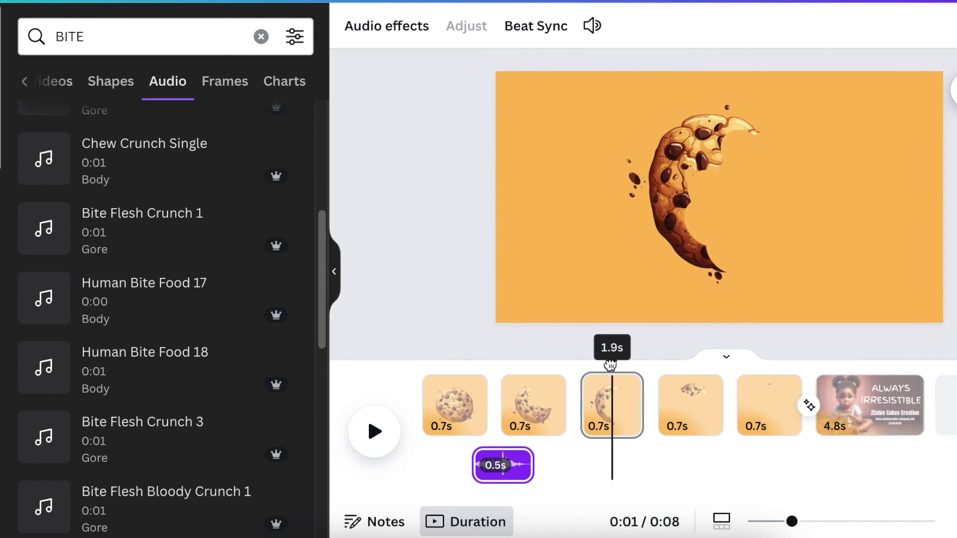
click(519, 473)
right_click(519, 472)
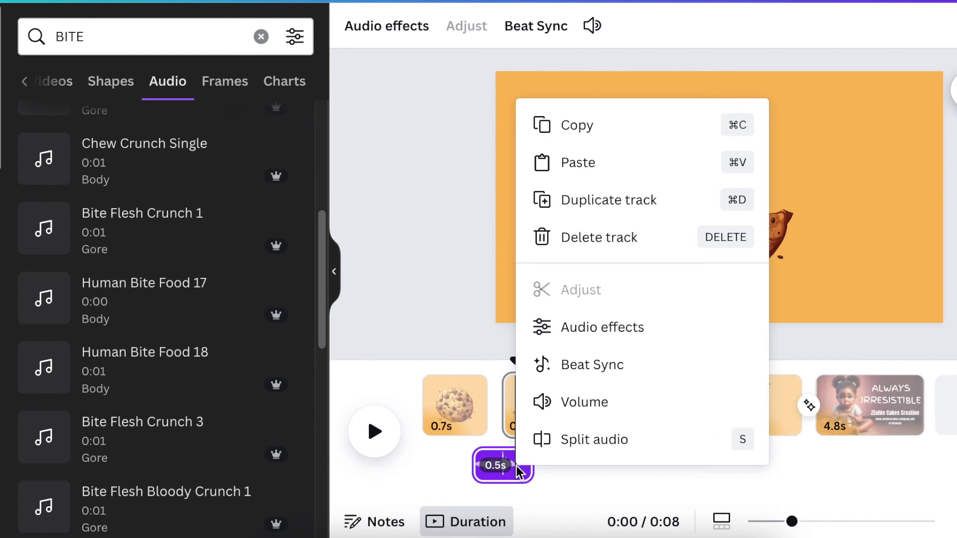
click(620, 198)
drag(643, 464, 633, 474)
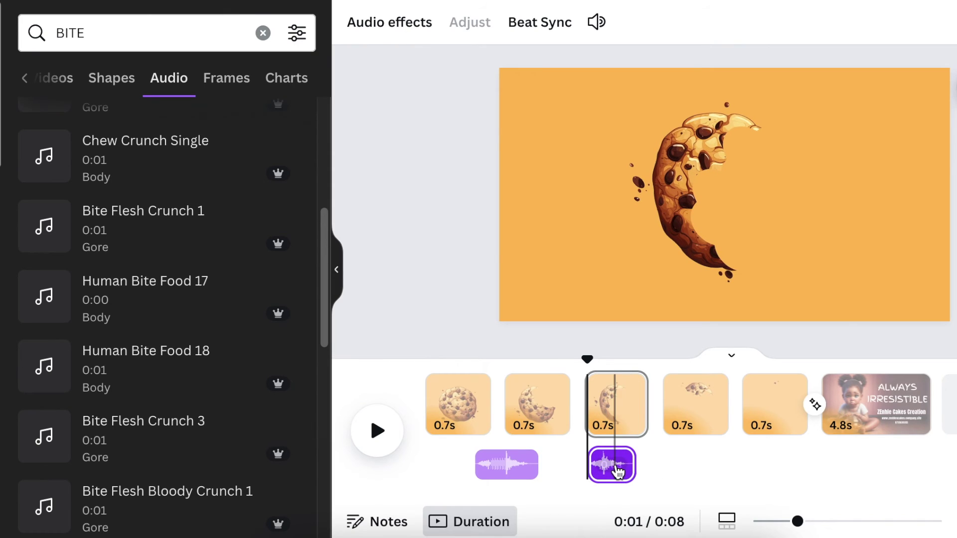
drag(618, 471, 617, 469)
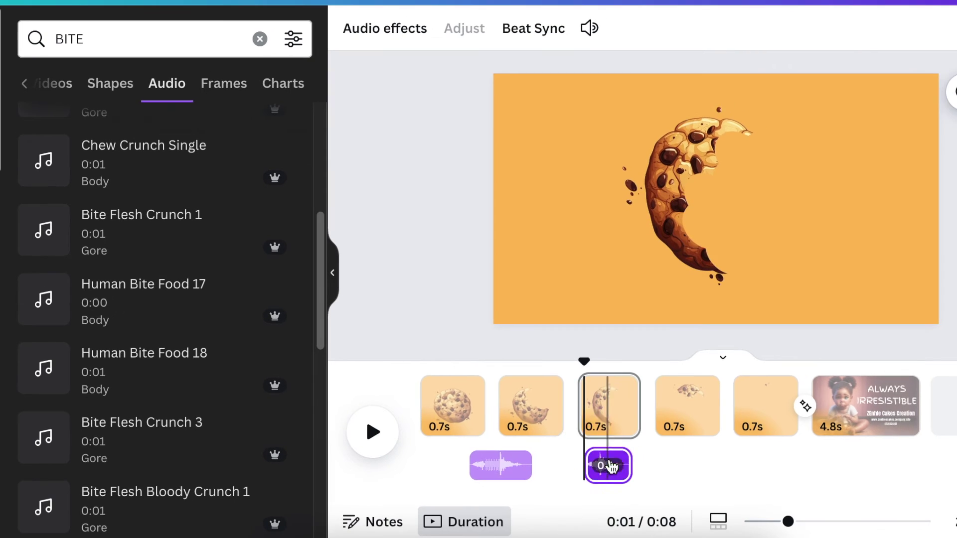
Make another bite sound copy with Ctrl+D and preview the bite timing.
click(697, 360)
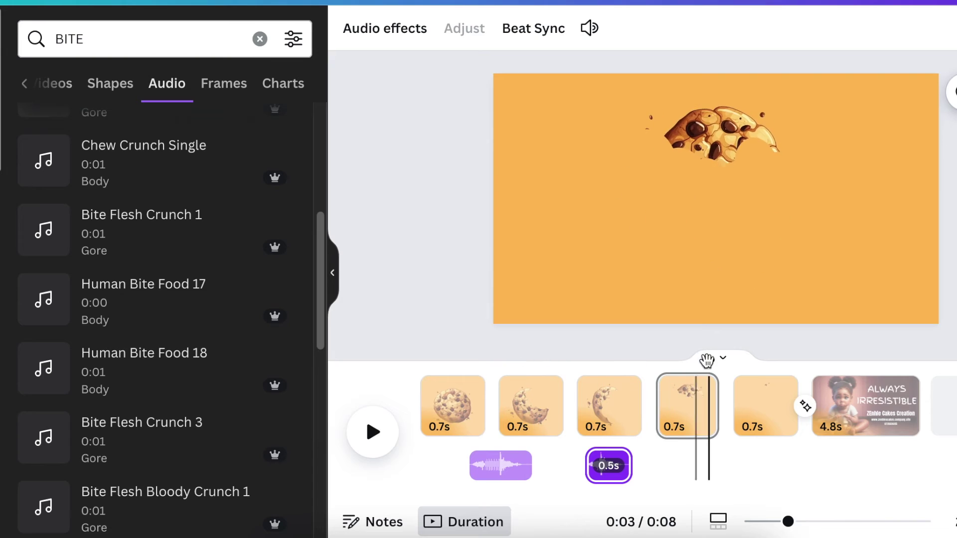
click(367, 432)
click(366, 428)
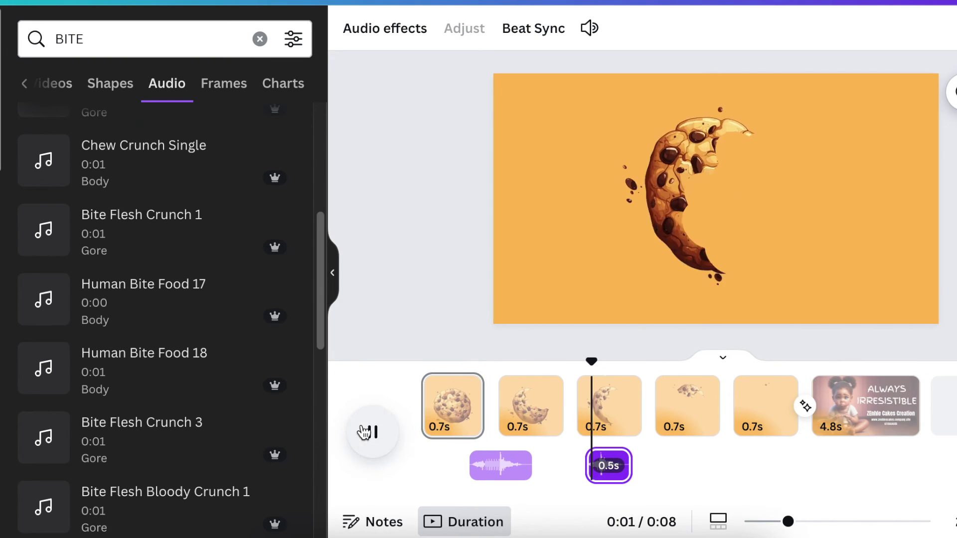
click(366, 432)
key(ctrl+d)
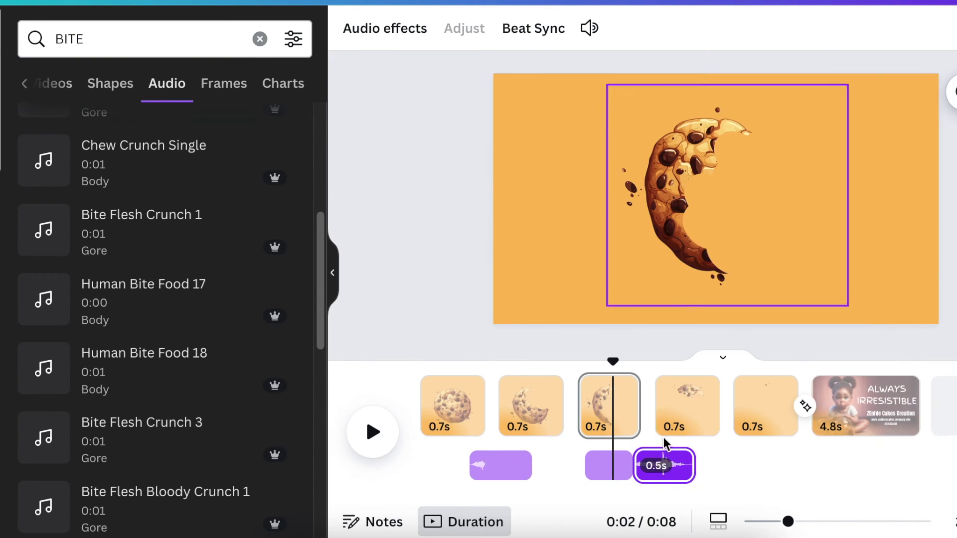
click(373, 432)
click(376, 432)
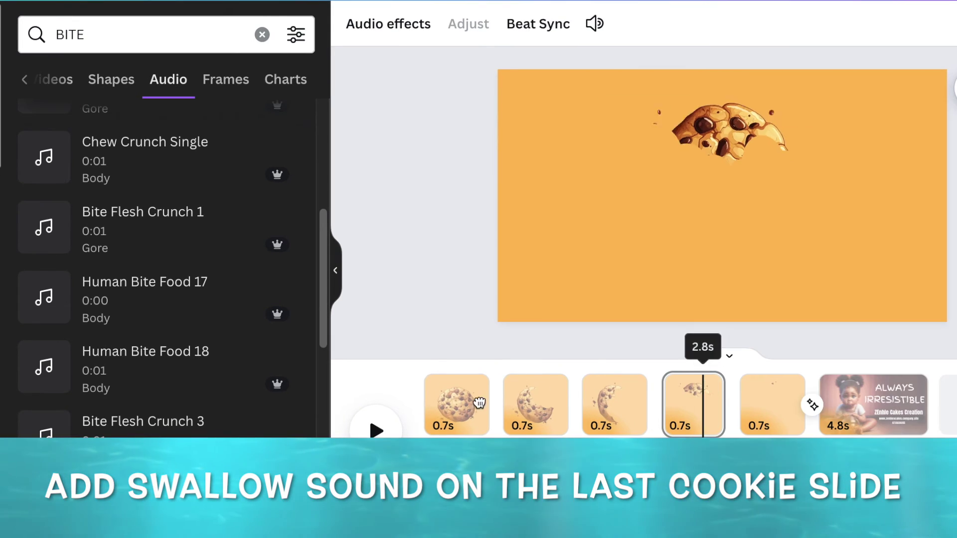
click(374, 431)
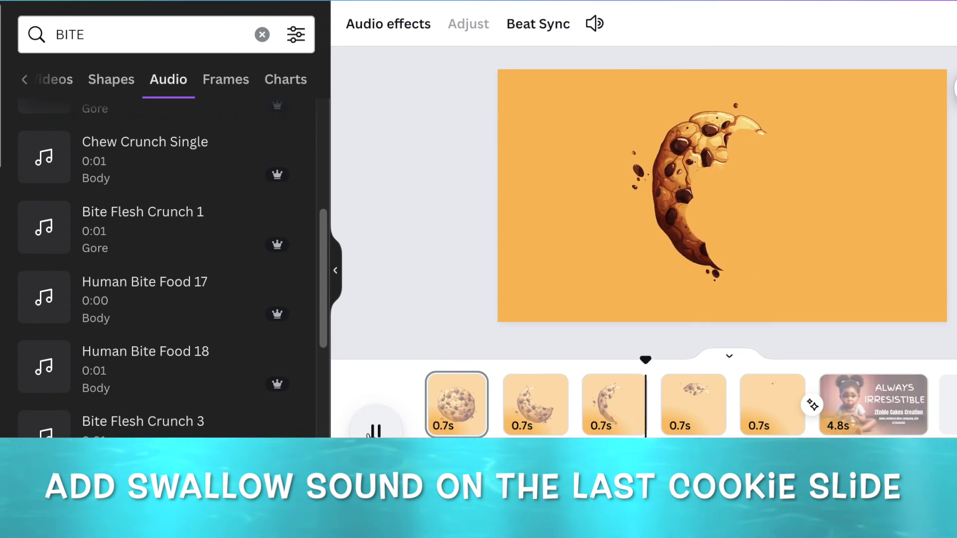
click(374, 430)
click(856, 393)
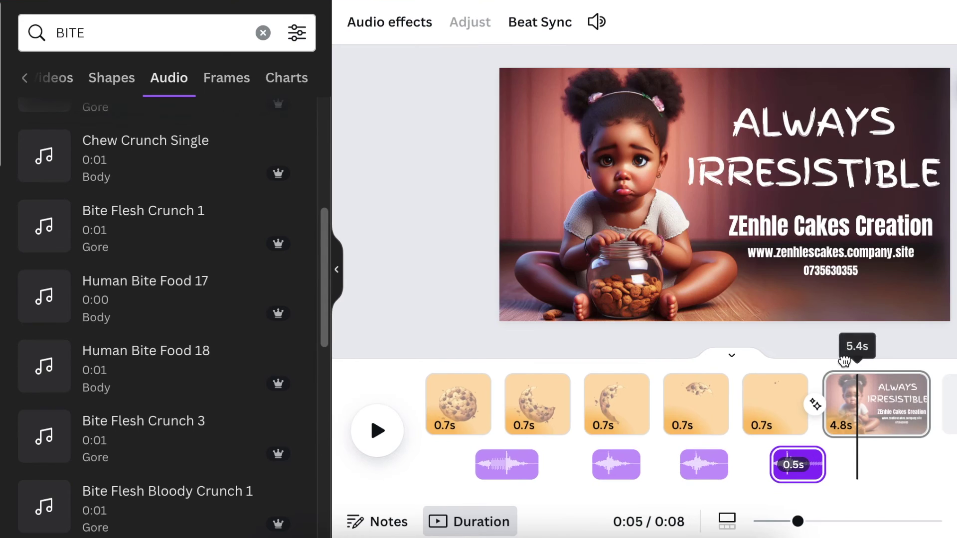
drag(844, 360, 426, 359)
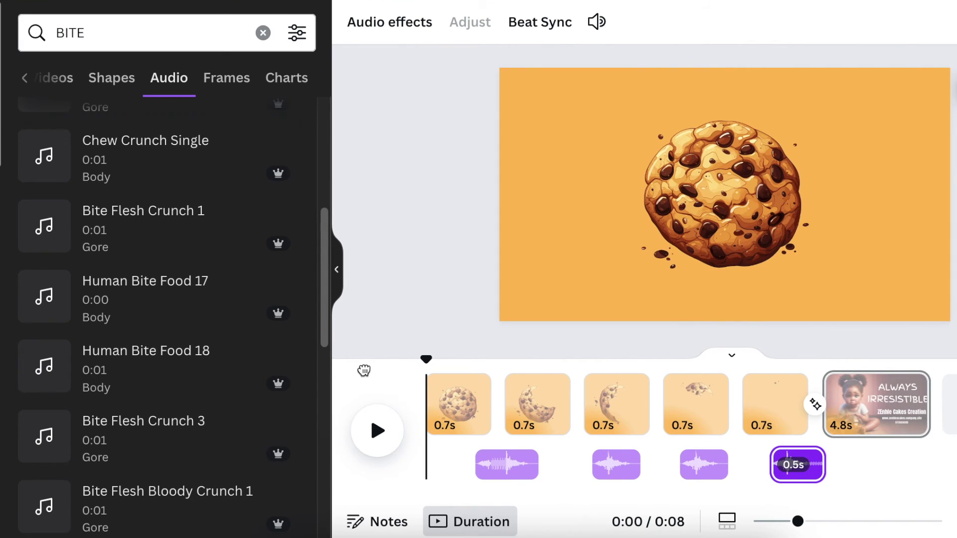
Add the Advertising music track and re-time the bite sounds under the second and third pages.
click(264, 38)
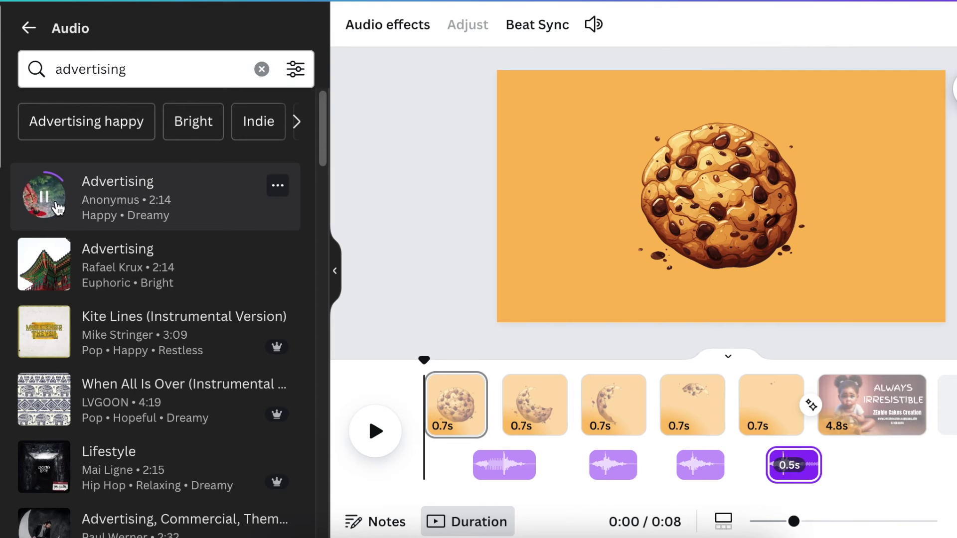
click(57, 208)
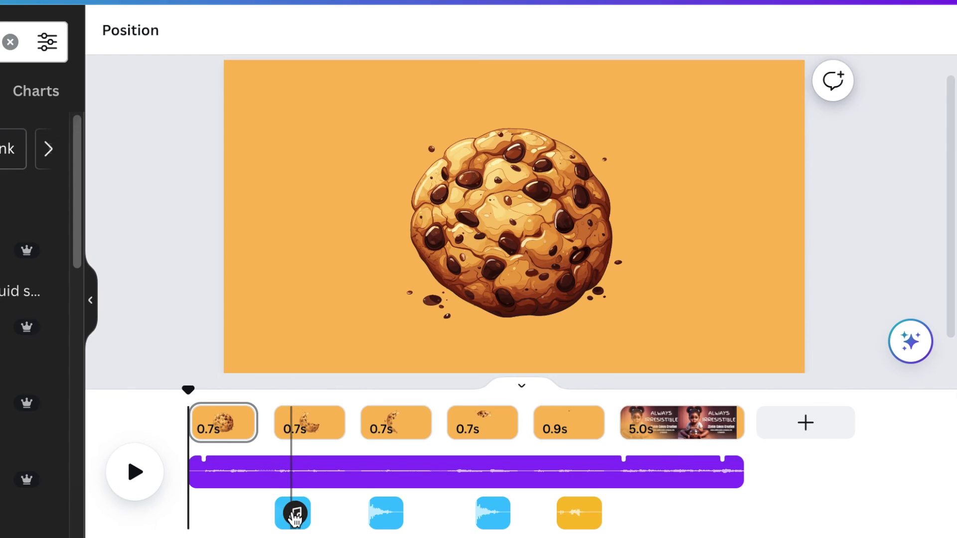
click(295, 519)
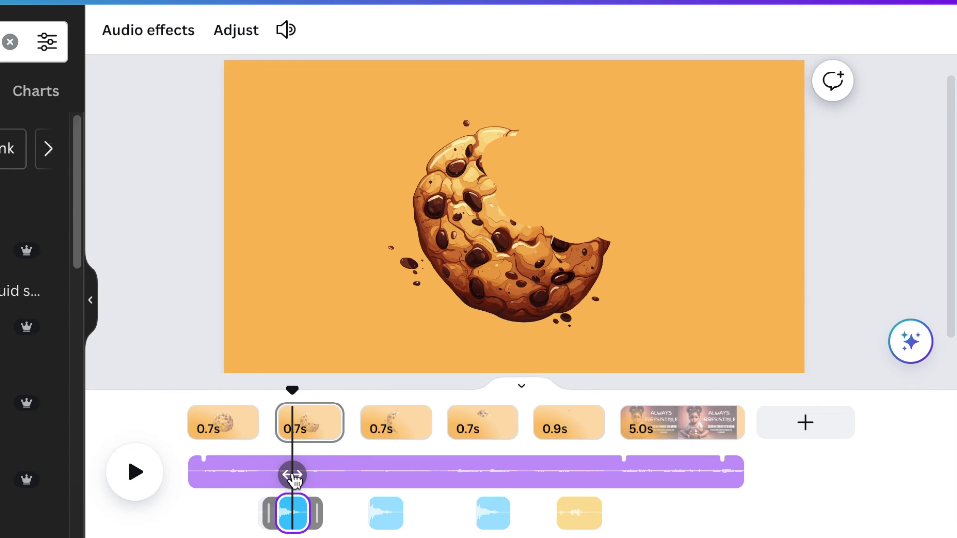
drag(294, 480, 296, 476)
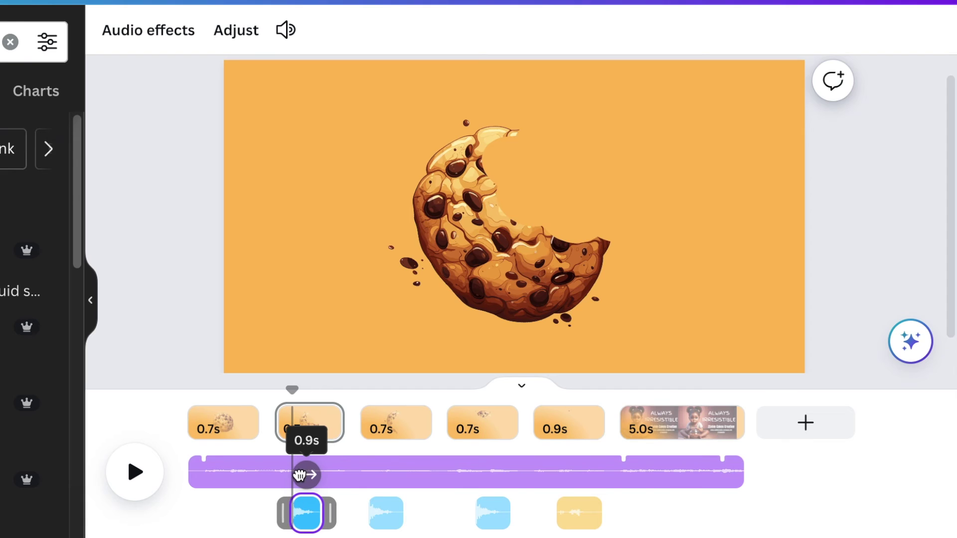
drag(296, 475, 303, 474)
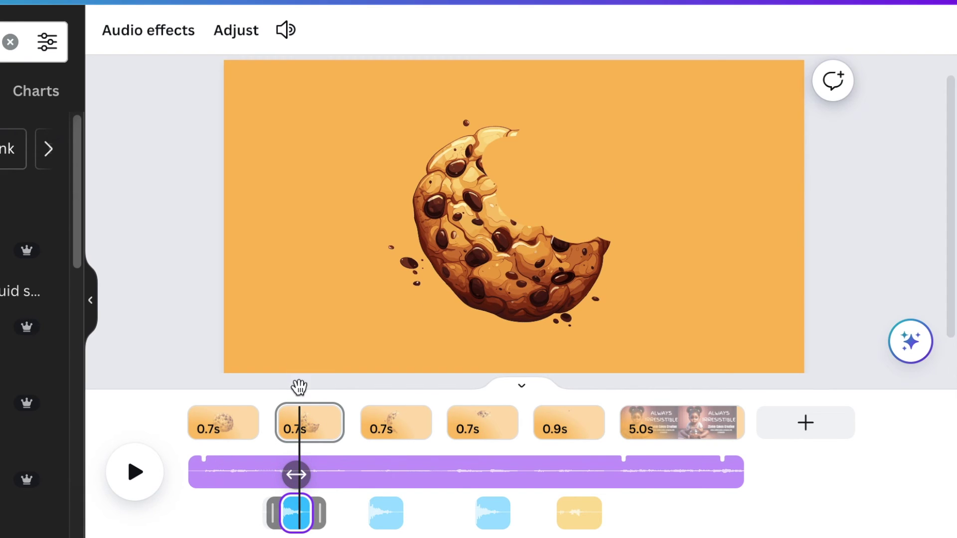
drag(290, 390, 275, 391)
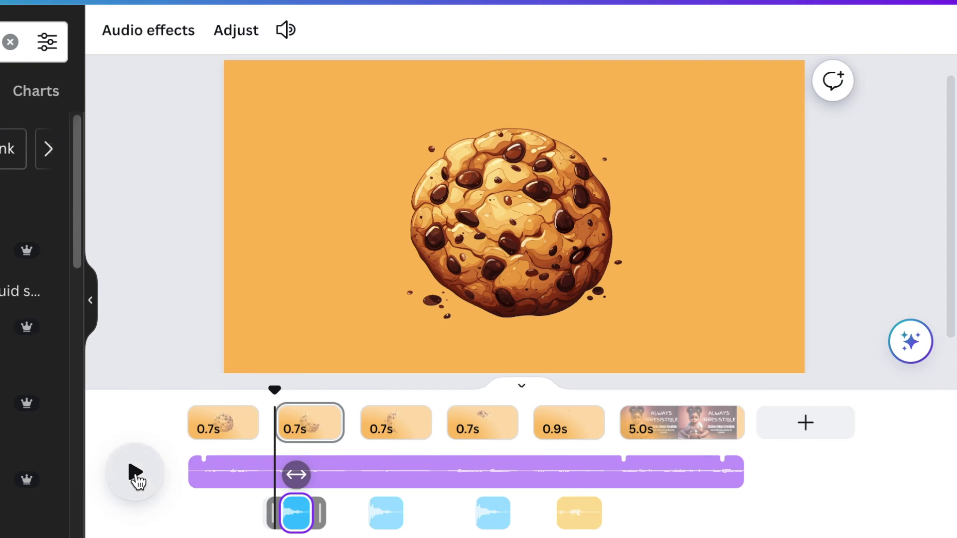
click(138, 482)
drag(296, 475, 387, 475)
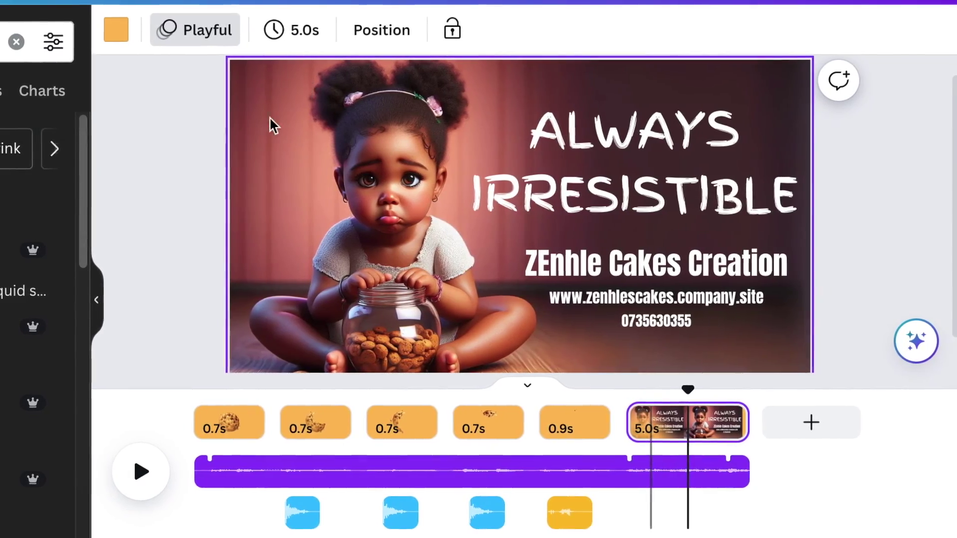
click(271, 125)
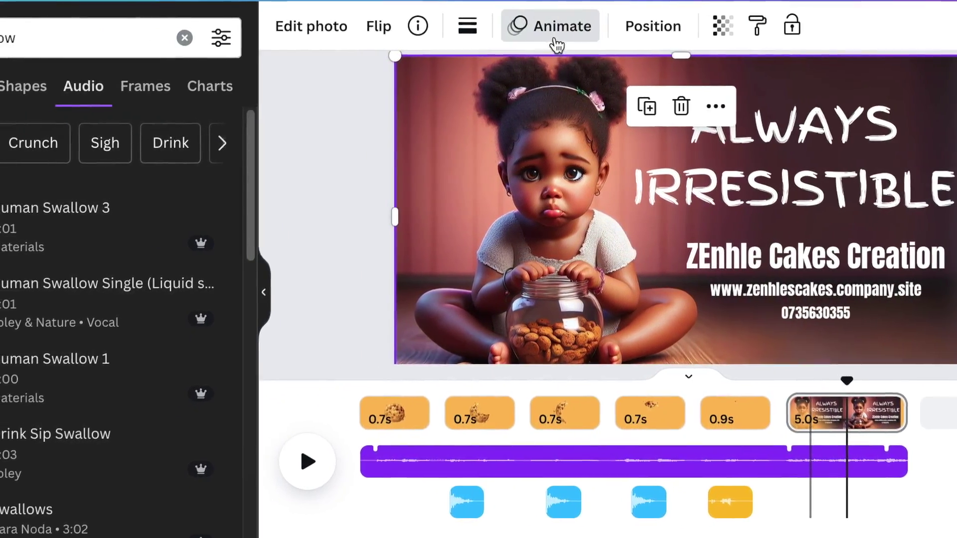
Apply the Playful page animation to the closing page and preview it.
click(557, 46)
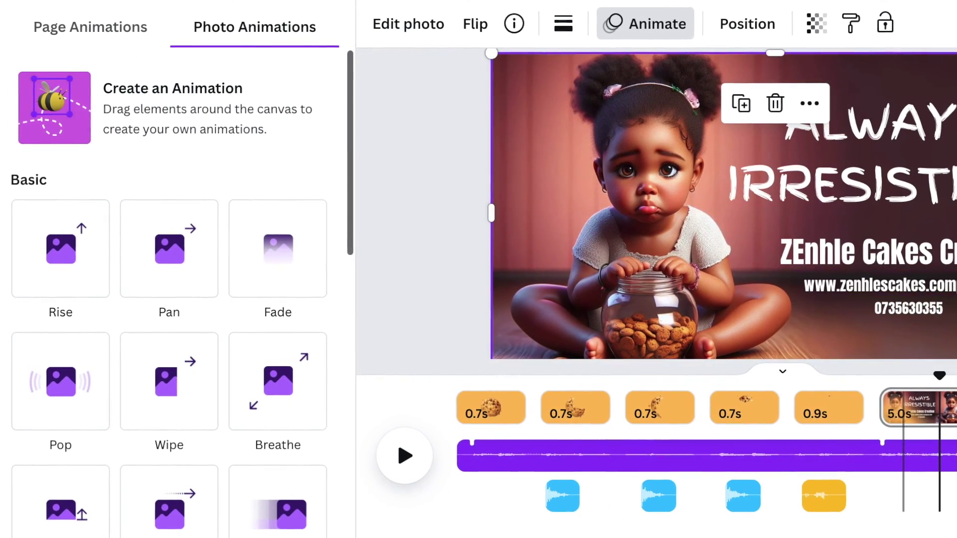
key(Escape)
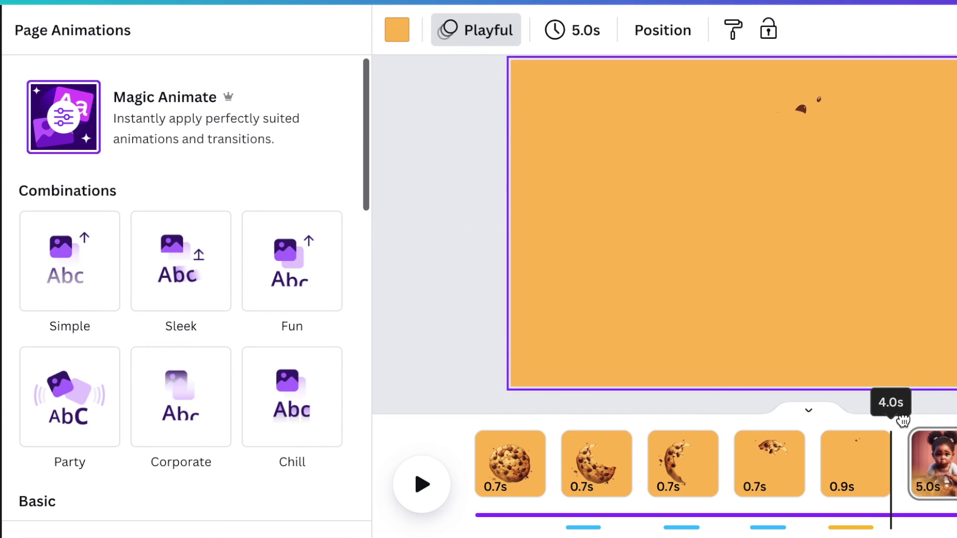
key(space)
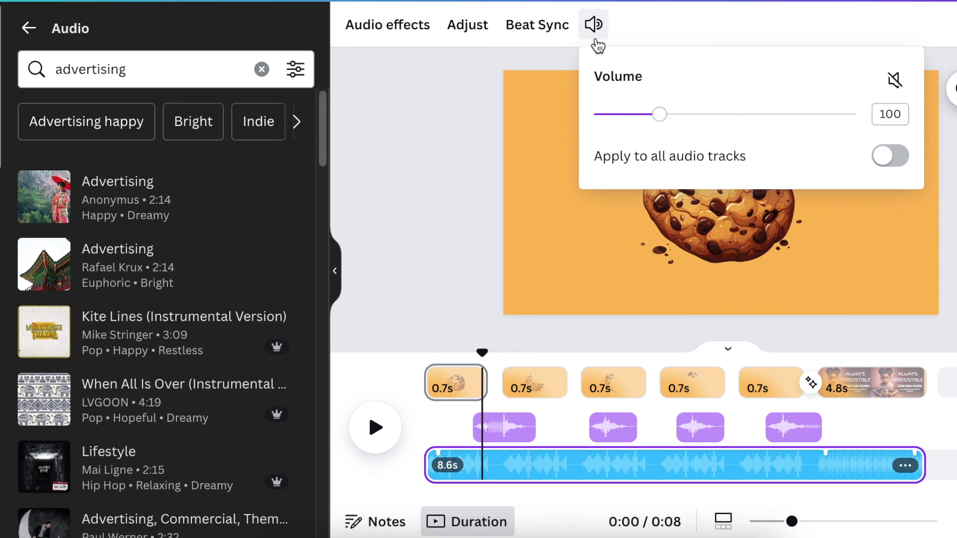
Set the background music volume to 34 and play the video to check the mix.
drag(661, 119, 617, 114)
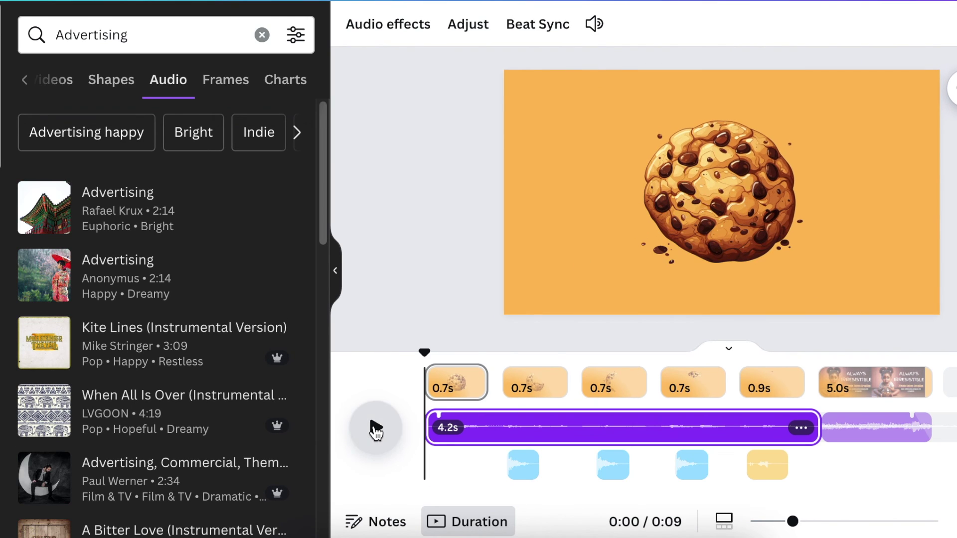
click(377, 428)
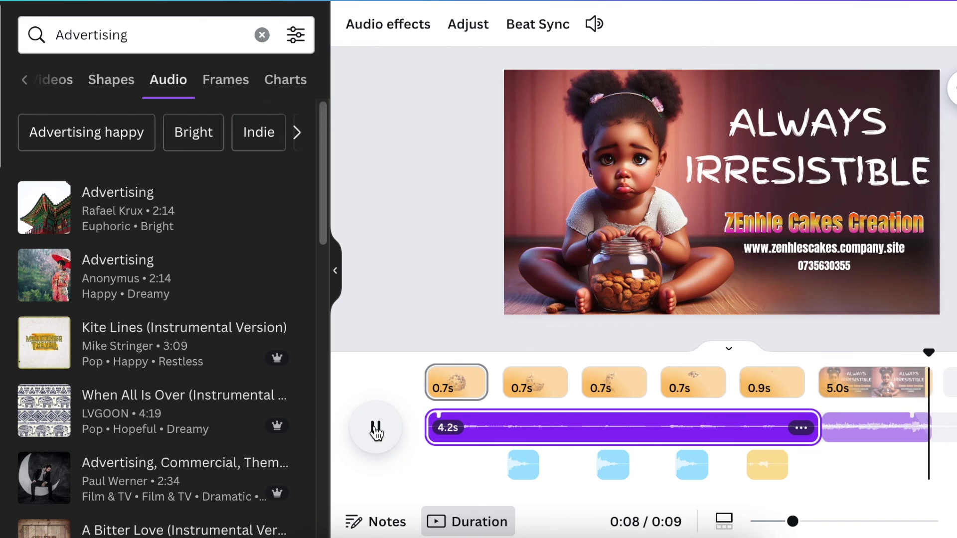
click(376, 429)
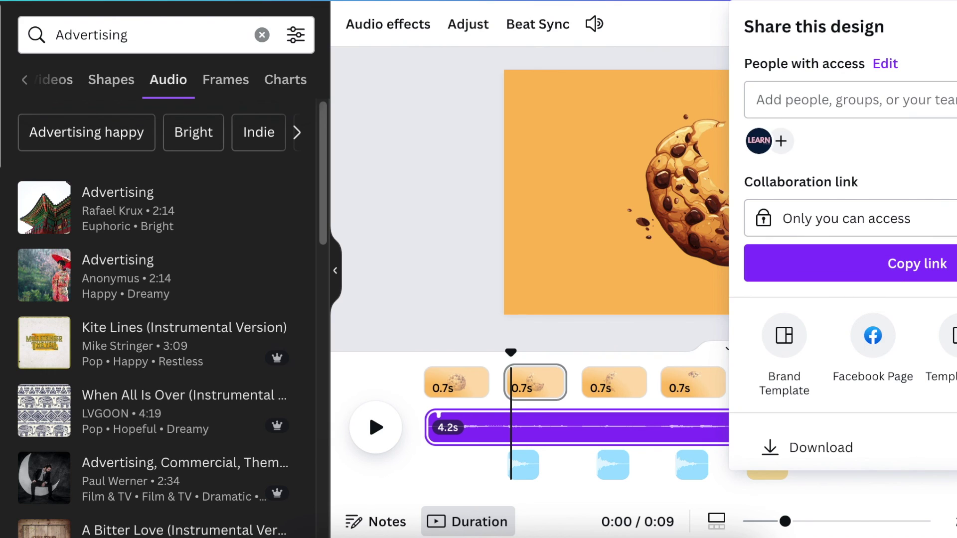
Open the Download settings for a 1080p MP4 of all six pages.
click(891, 459)
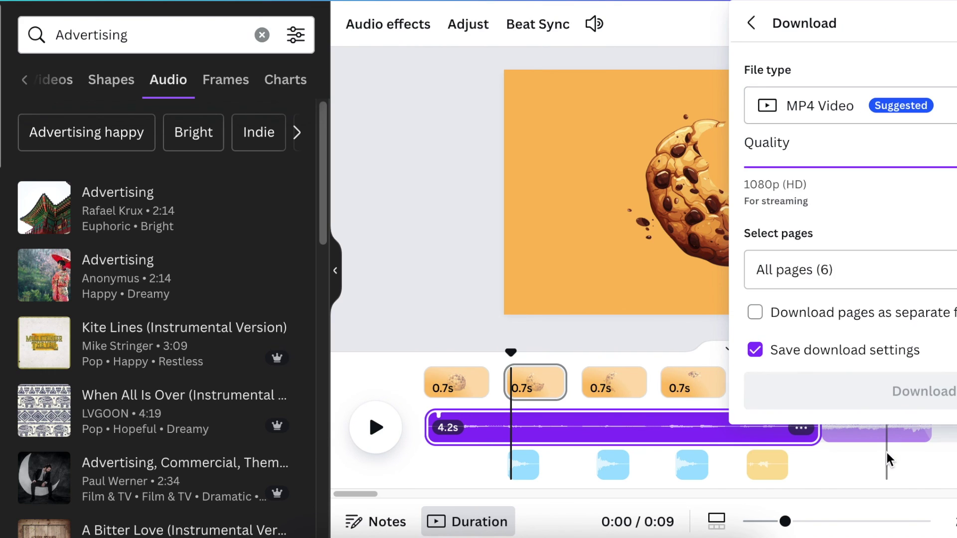